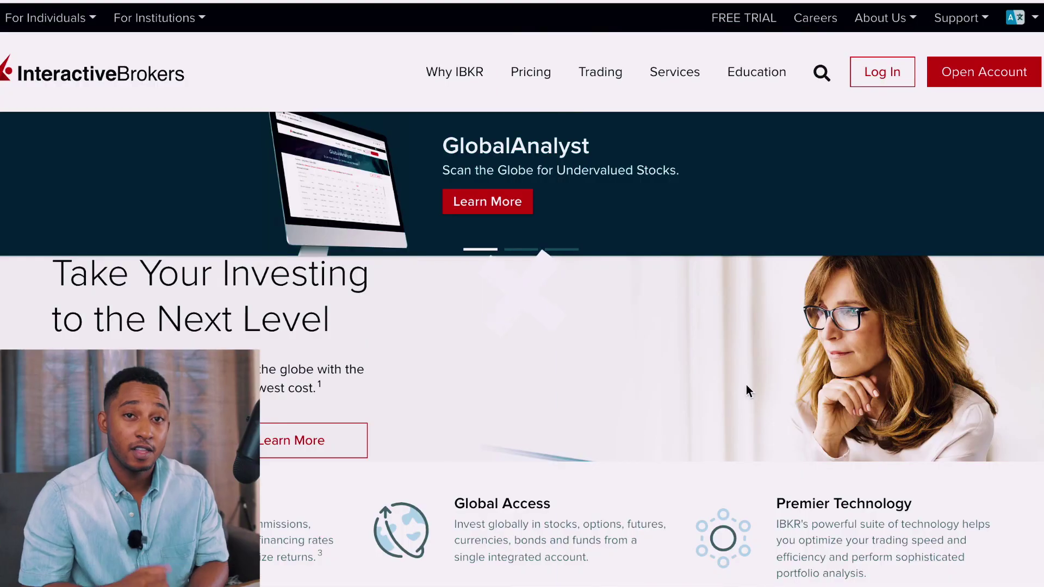
Step: Show the account-opening options and start a new account application
{"action": "left_click", "coordinate": [979, 75]}
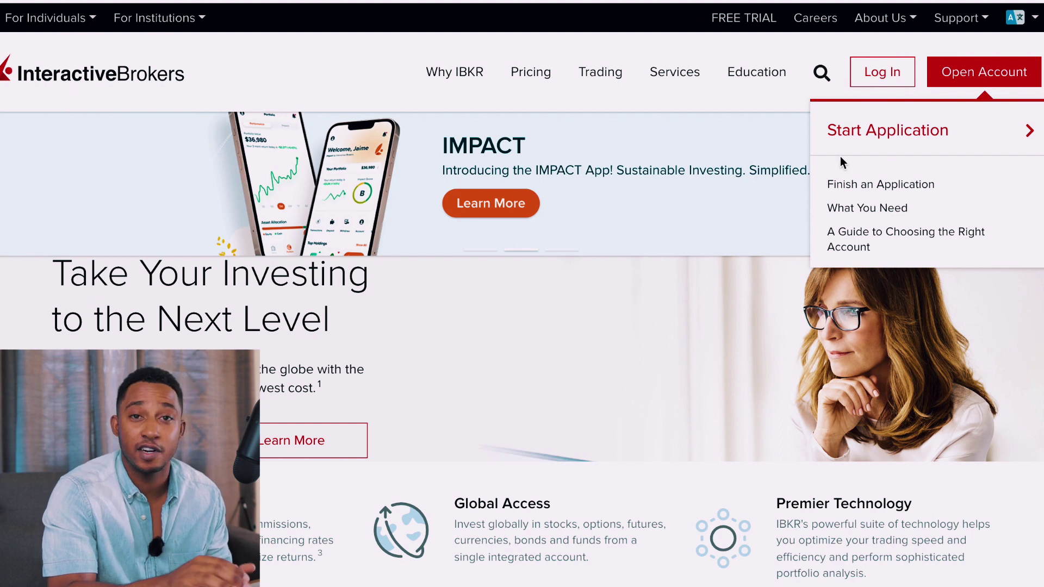
{"action": "left_click", "coordinate": [904, 131]}
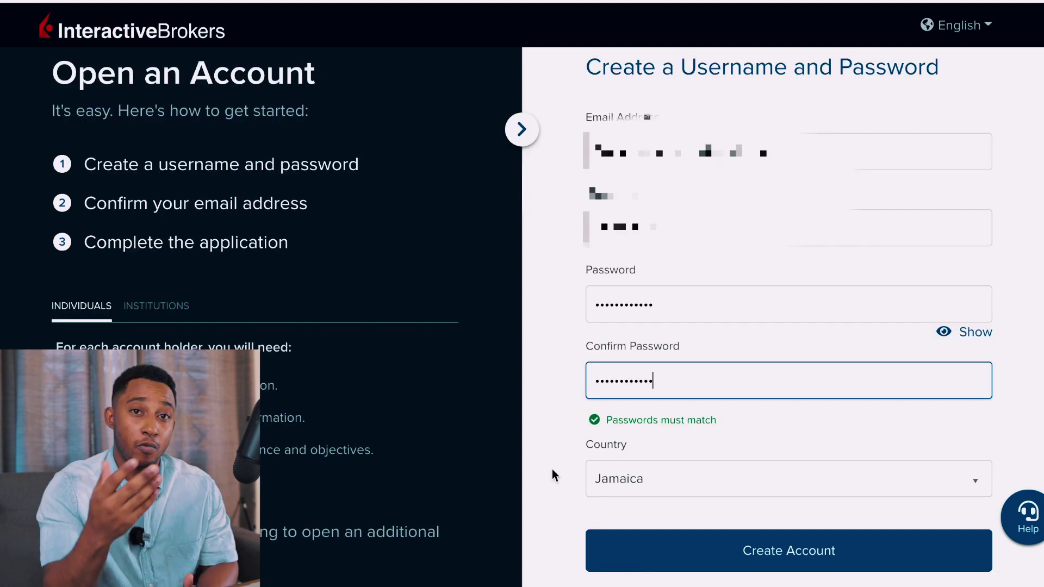
Step: Create the new login and decline the browser's offer to save the password
{"action": "left_click", "coordinate": [652, 546]}
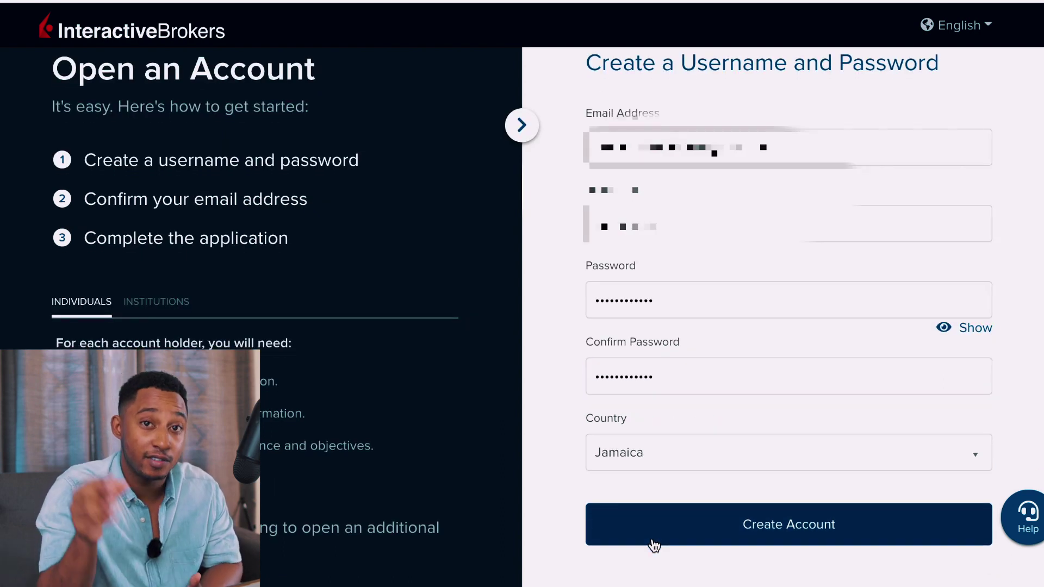
{"action": "left_click", "coordinate": [653, 545]}
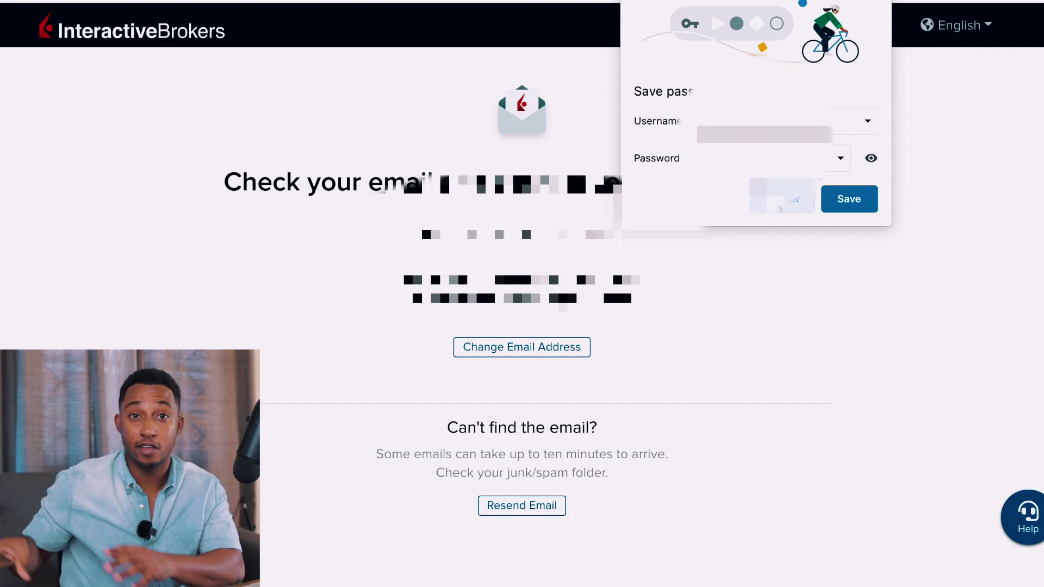
{"action": "left_click", "coordinate": [781, 206]}
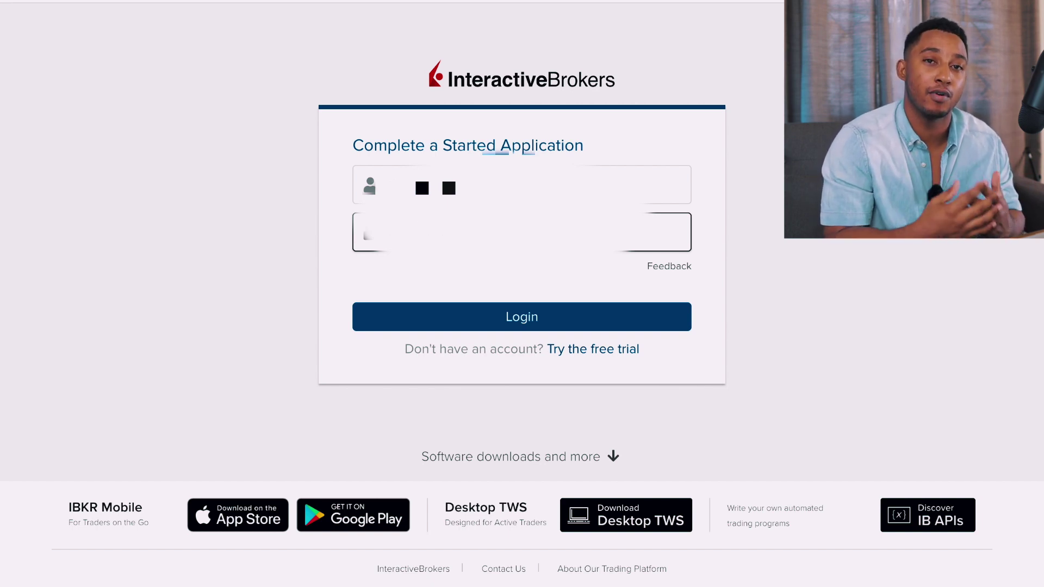
Step: Log in with the password to resume the started application
{"action": "left_click", "coordinate": [560, 309]}
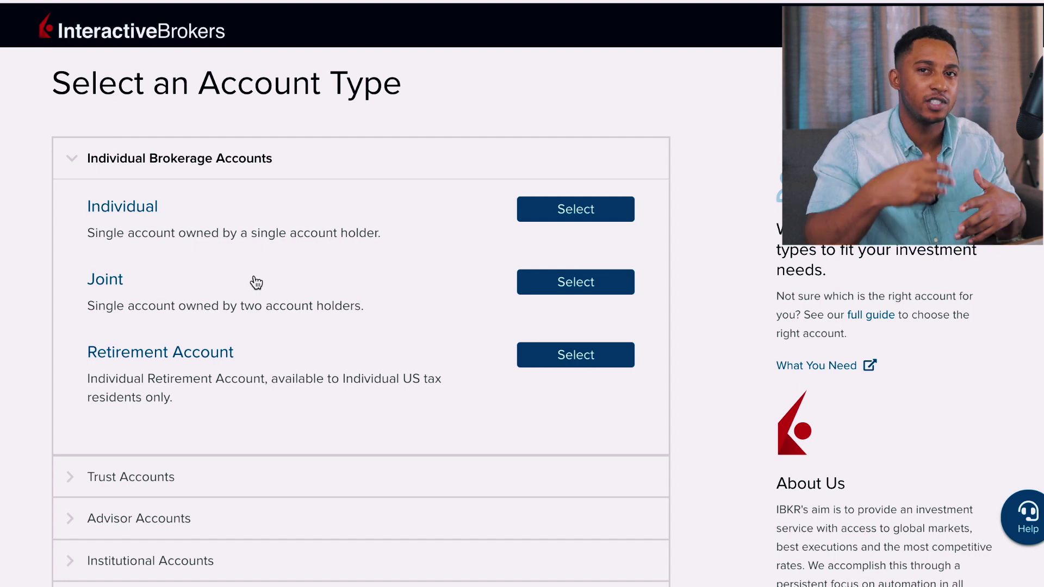
{"action": "scroll", "coordinate": [559, 442], "scroll_direction": "down", "scroll_amount": 8}
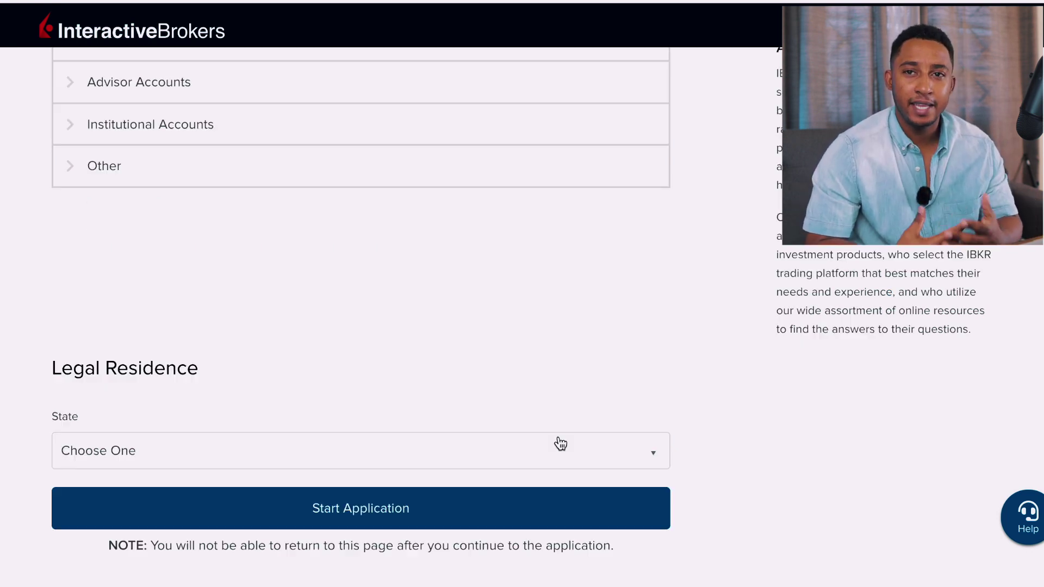
{"action": "left_click", "coordinate": [560, 460]}
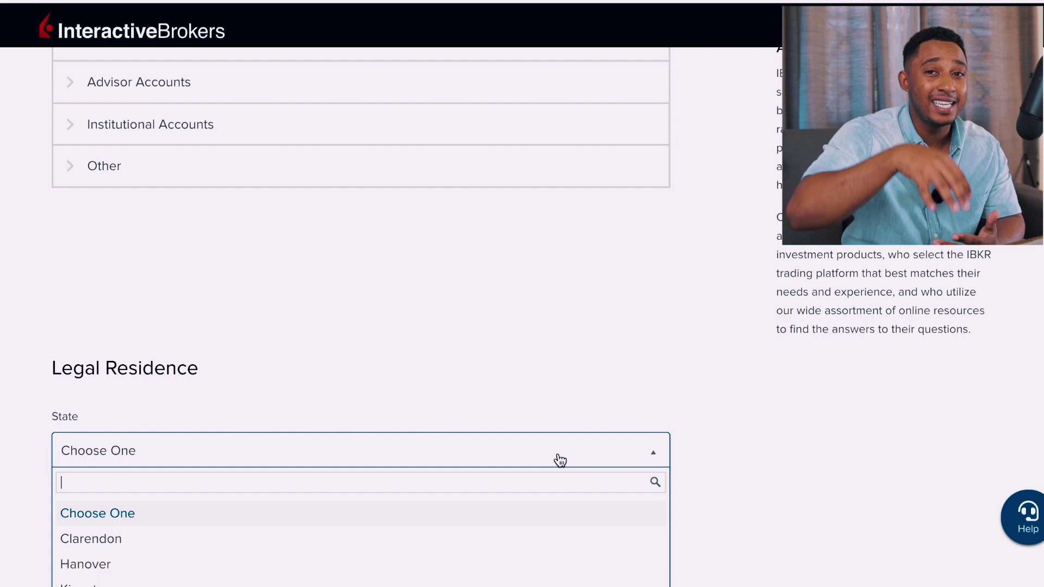
{"action": "left_click", "coordinate": [560, 460]}
{"action": "scroll", "coordinate": [611, 351], "scroll_direction": "down", "scroll_amount": 2}
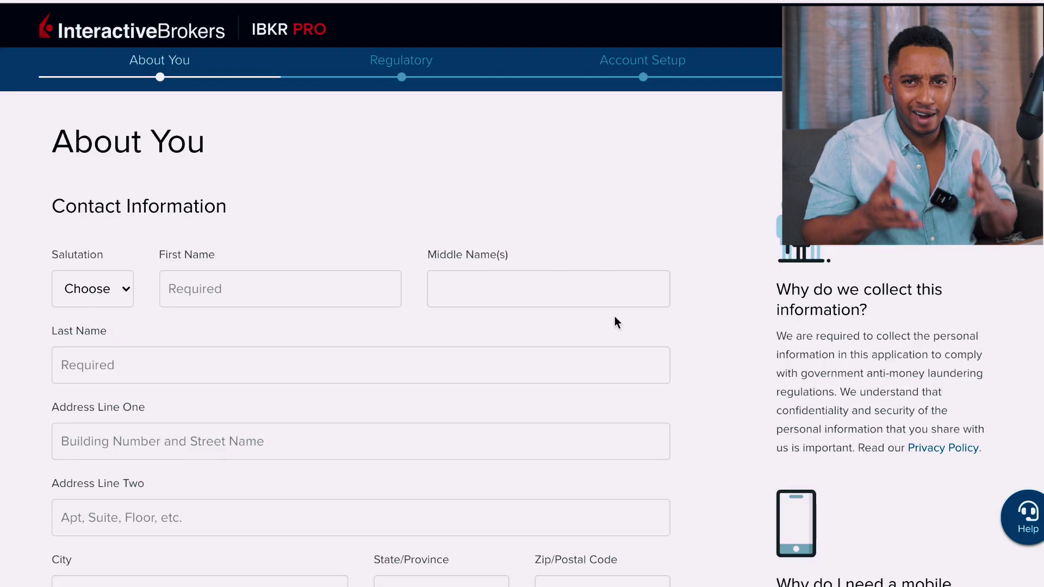
Step: Scroll through the About You Contact Information, Personal Information and Source of Wealth sections
{"action": "scroll", "coordinate": [616, 317], "scroll_direction": "down", "scroll_amount": 2}
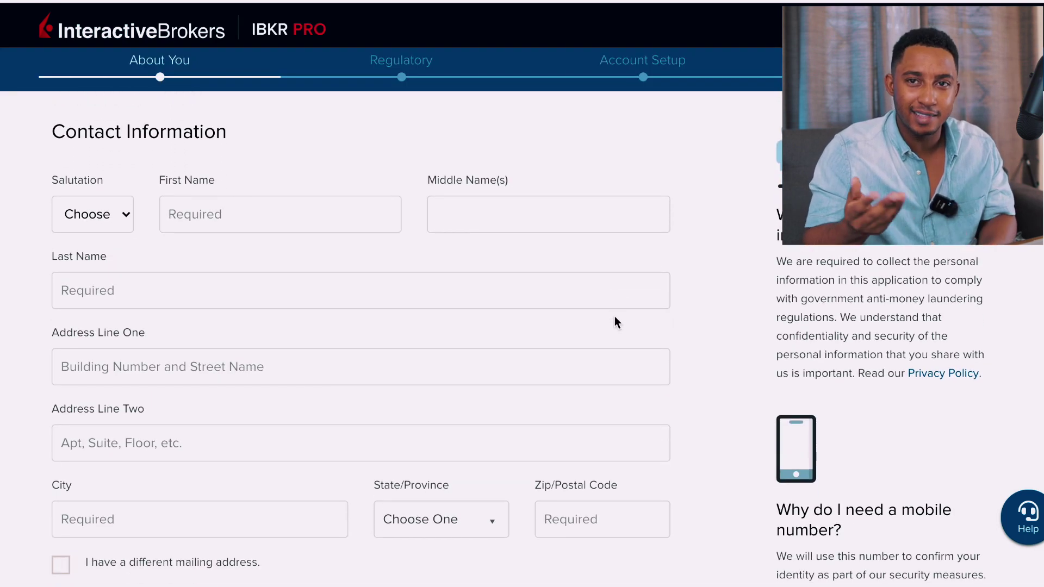
{"action": "scroll", "coordinate": [615, 319], "scroll_direction": "down", "scroll_amount": 9}
{"action": "scroll", "coordinate": [615, 317], "scroll_direction": "down", "scroll_amount": 20}
{"action": "scroll", "coordinate": [615, 322], "scroll_direction": "down", "scroll_amount": 14}
{"action": "scroll", "coordinate": [615, 322], "scroll_direction": "up", "scroll_amount": 16}
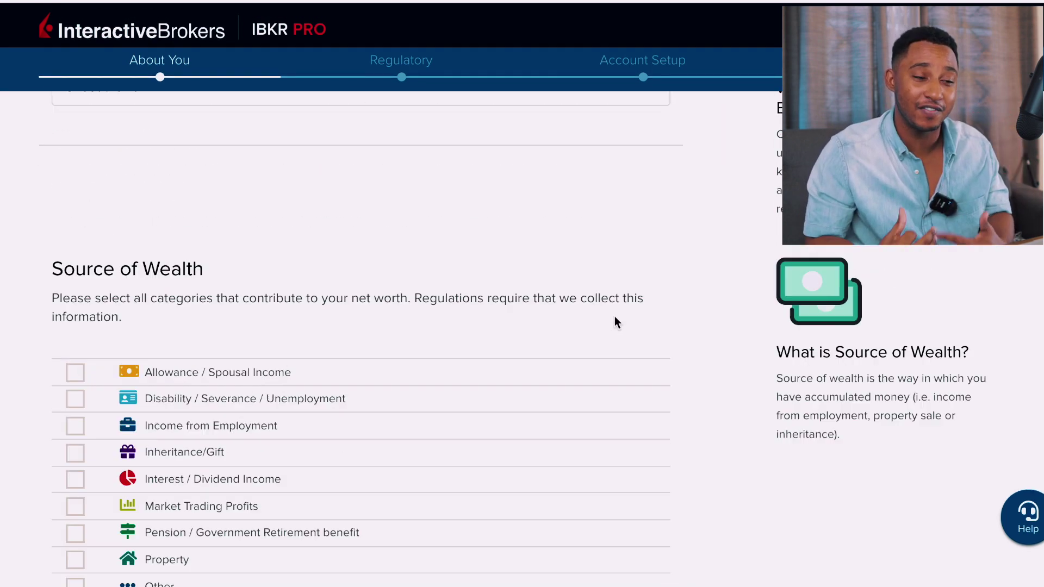
{"action": "scroll", "coordinate": [615, 323], "scroll_direction": "up", "scroll_amount": 20}
{"action": "scroll", "coordinate": [615, 323], "scroll_direction": "down", "scroll_amount": 2}
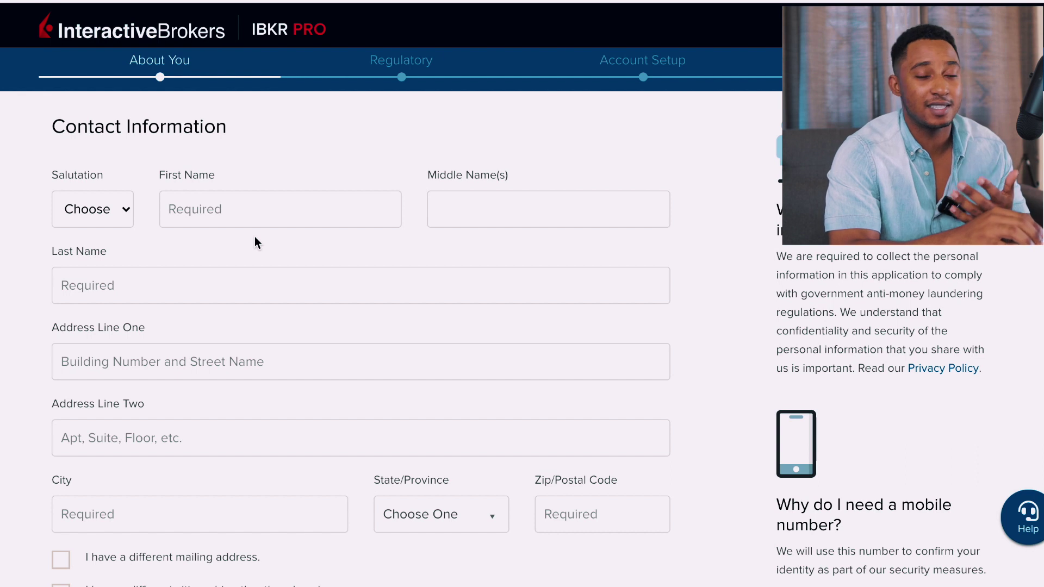
{"action": "scroll", "coordinate": [254, 237], "scroll_direction": "down", "scroll_amount": 1}
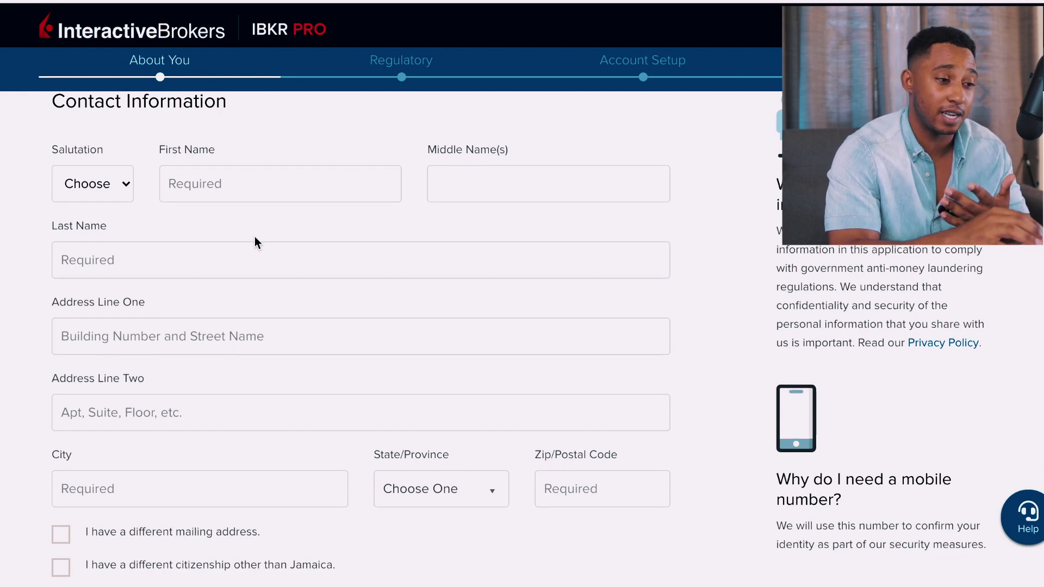
{"action": "scroll", "coordinate": [255, 241], "scroll_direction": "down", "scroll_amount": 4}
{"action": "scroll", "coordinate": [255, 241], "scroll_direction": "up", "scroll_amount": 1}
{"action": "scroll", "coordinate": [255, 242], "scroll_direction": "up", "scroll_amount": 6}
{"action": "scroll", "coordinate": [256, 242], "scroll_direction": "down", "scroll_amount": 2}
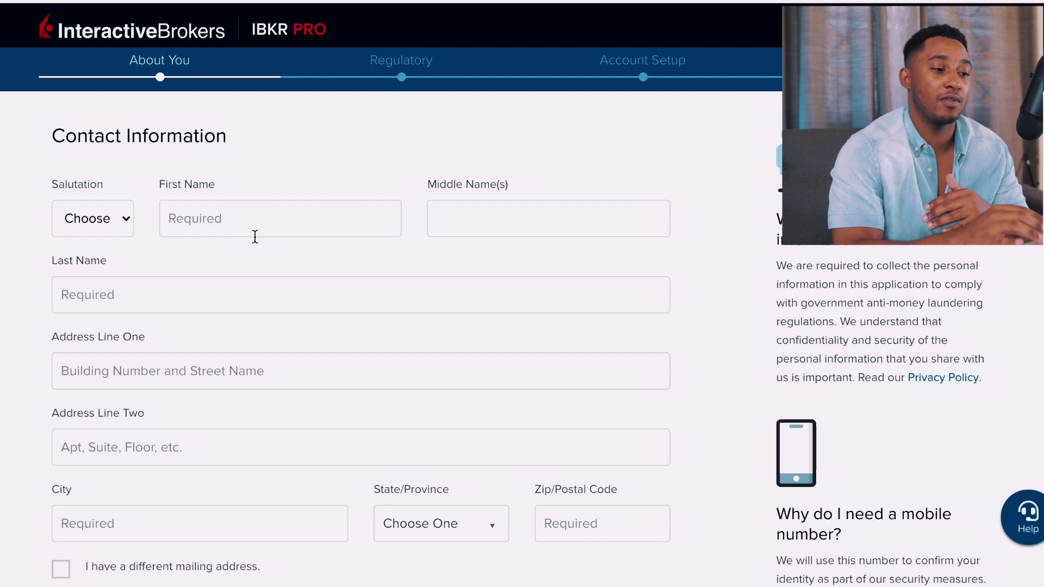
{"action": "scroll", "coordinate": [255, 237], "scroll_direction": "down", "scroll_amount": 1}
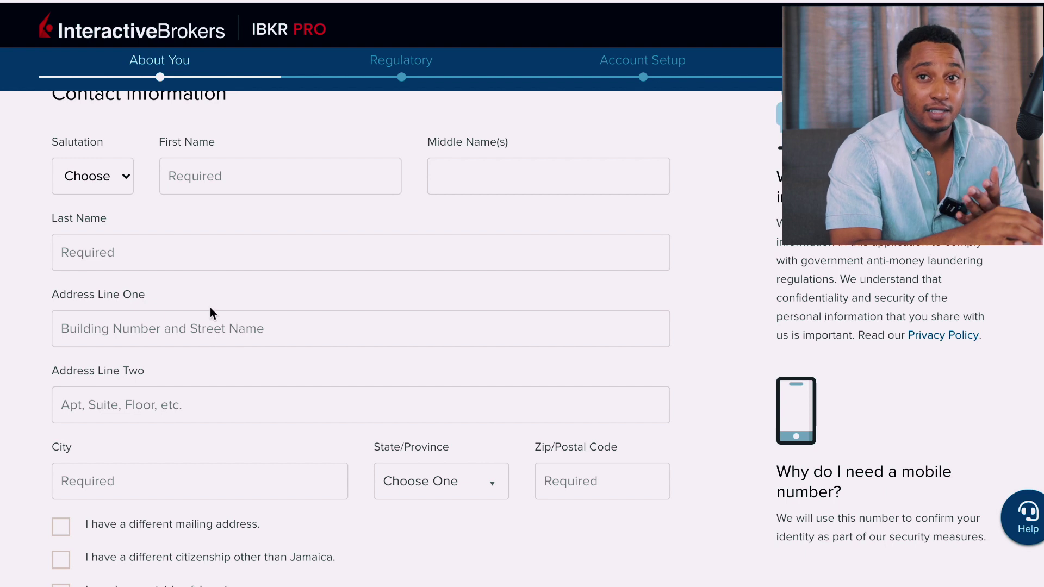
{"action": "scroll", "coordinate": [210, 308], "scroll_direction": "down", "scroll_amount": 3}
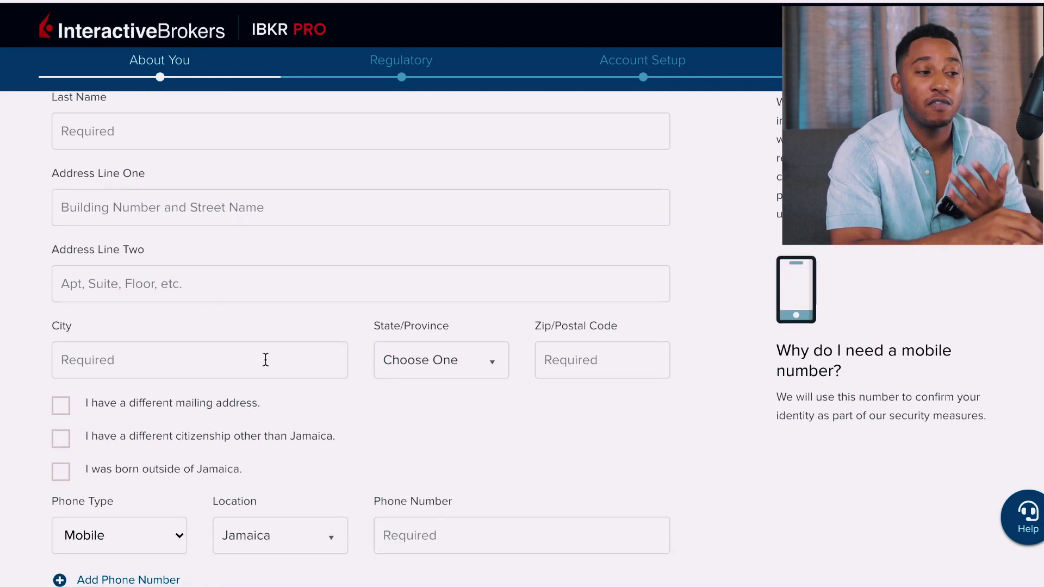
{"action": "scroll", "coordinate": [265, 360], "scroll_direction": "down", "scroll_amount": 10}
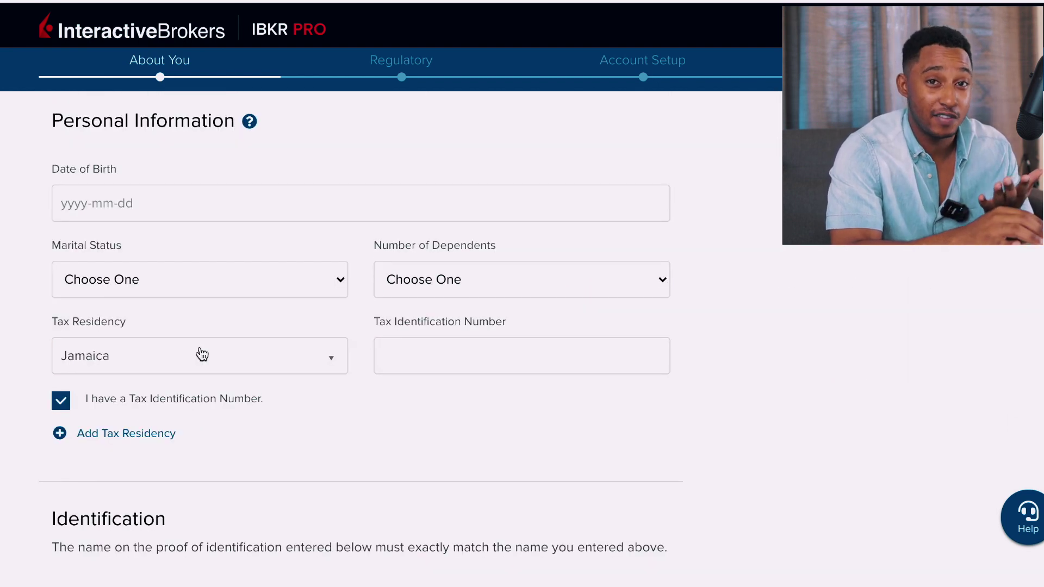
{"action": "scroll", "coordinate": [202, 355], "scroll_direction": "down", "scroll_amount": 1}
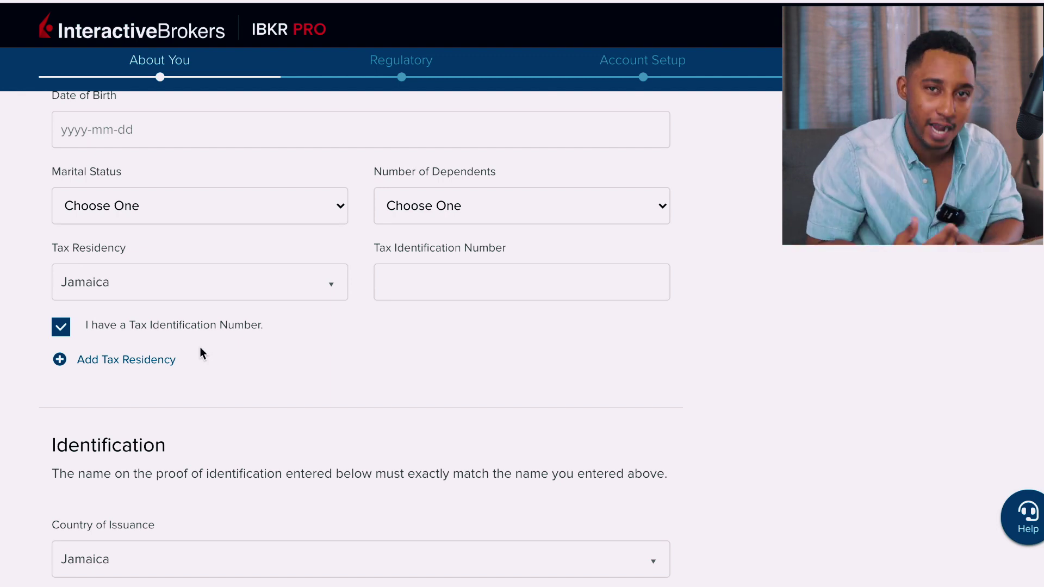
{"action": "scroll", "coordinate": [445, 305], "scroll_direction": "down", "scroll_amount": 5}
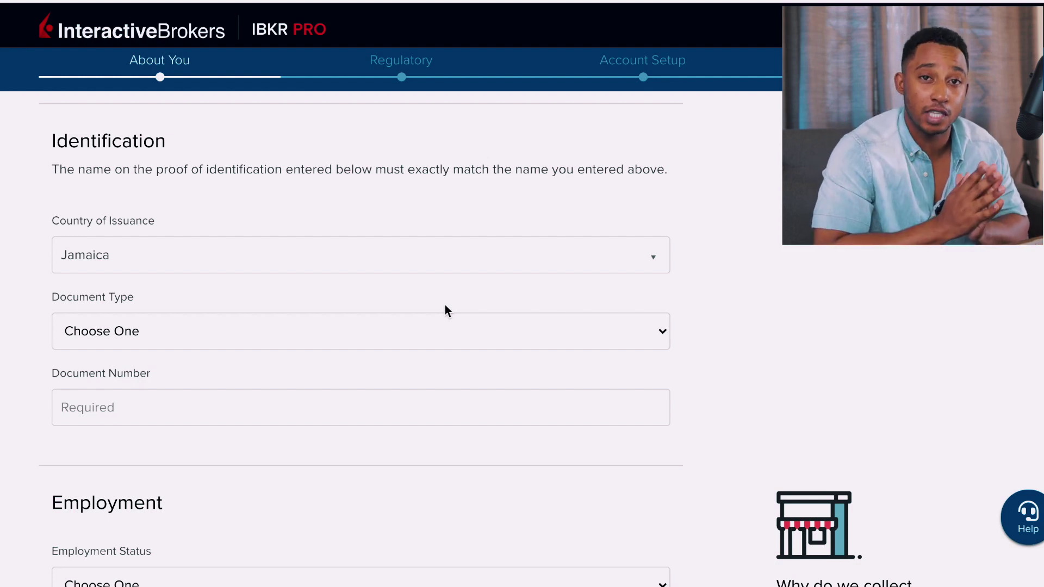
{"action": "left_click", "coordinate": [475, 333]}
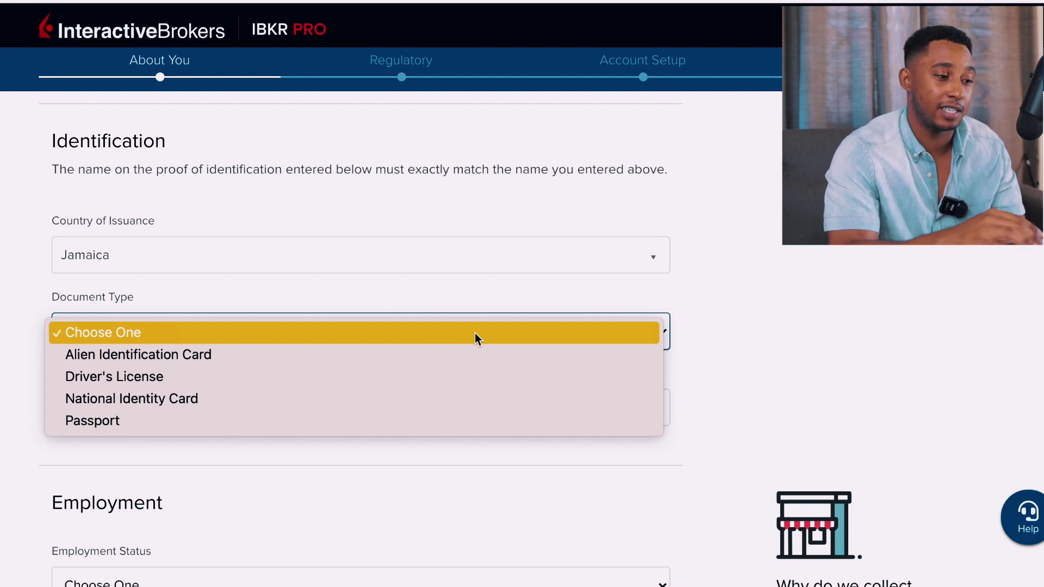
{"action": "left_click", "coordinate": [474, 333]}
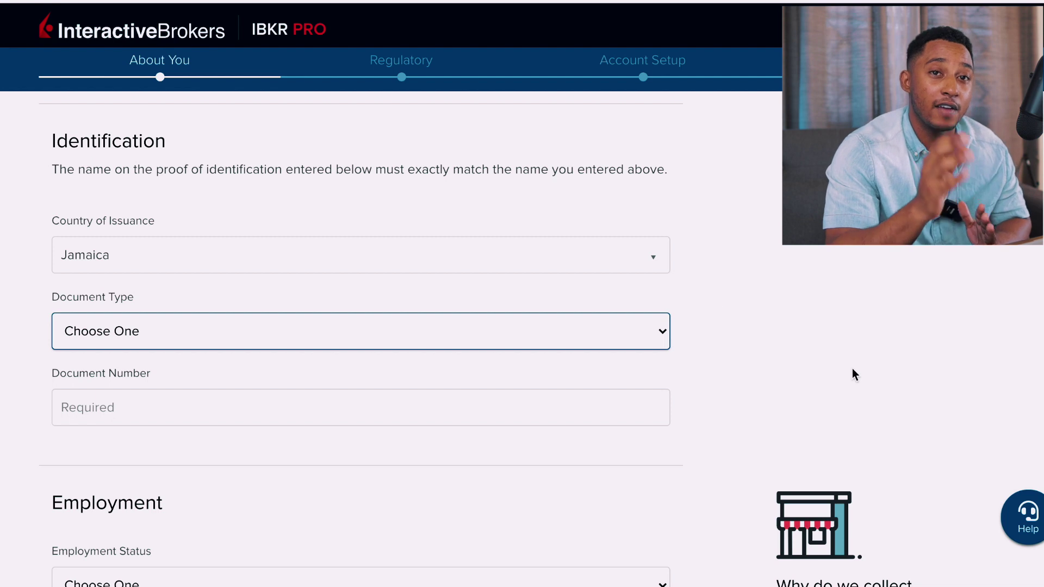
{"action": "scroll", "coordinate": [853, 369], "scroll_direction": "down", "scroll_amount": 1}
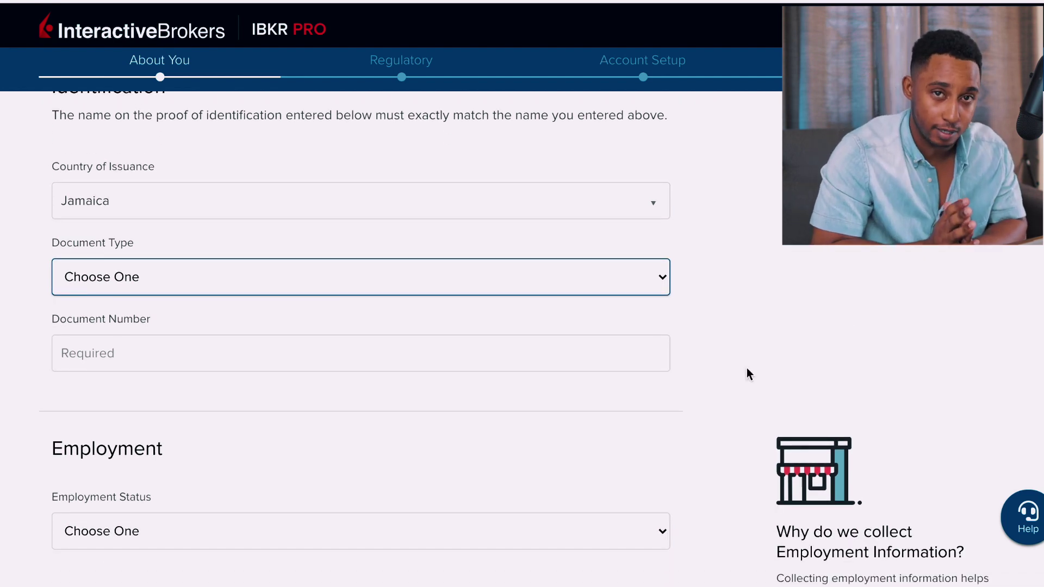
{"action": "scroll", "coordinate": [723, 327], "scroll_direction": "down", "scroll_amount": 5}
{"action": "key", "text": "Tab"}
{"action": "key", "text": "Tab"}
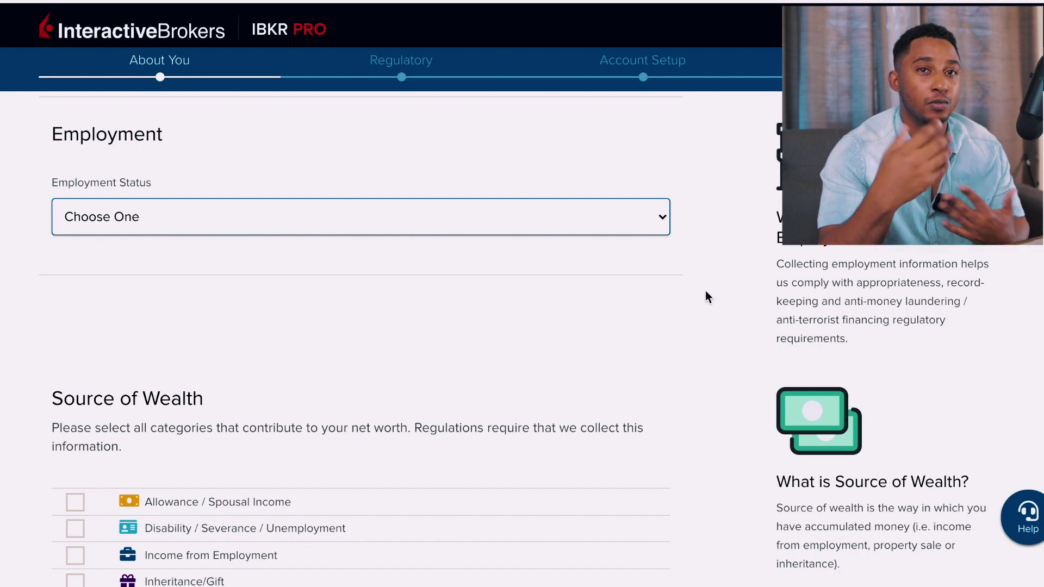
{"action": "scroll", "coordinate": [706, 294], "scroll_direction": "down", "scroll_amount": 4}
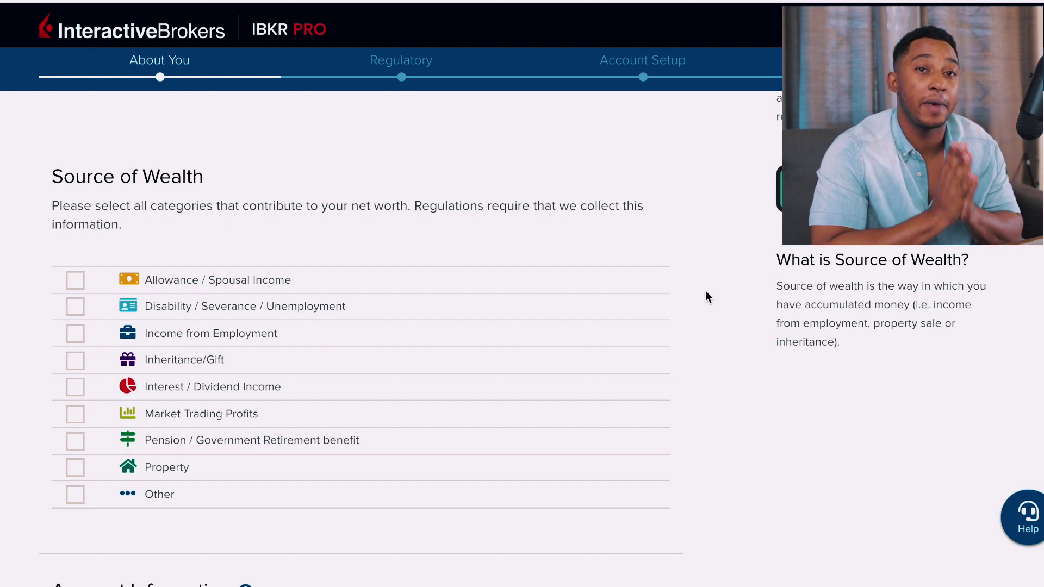
{"action": "scroll", "coordinate": [318, 228], "scroll_direction": "down", "scroll_amount": 8}
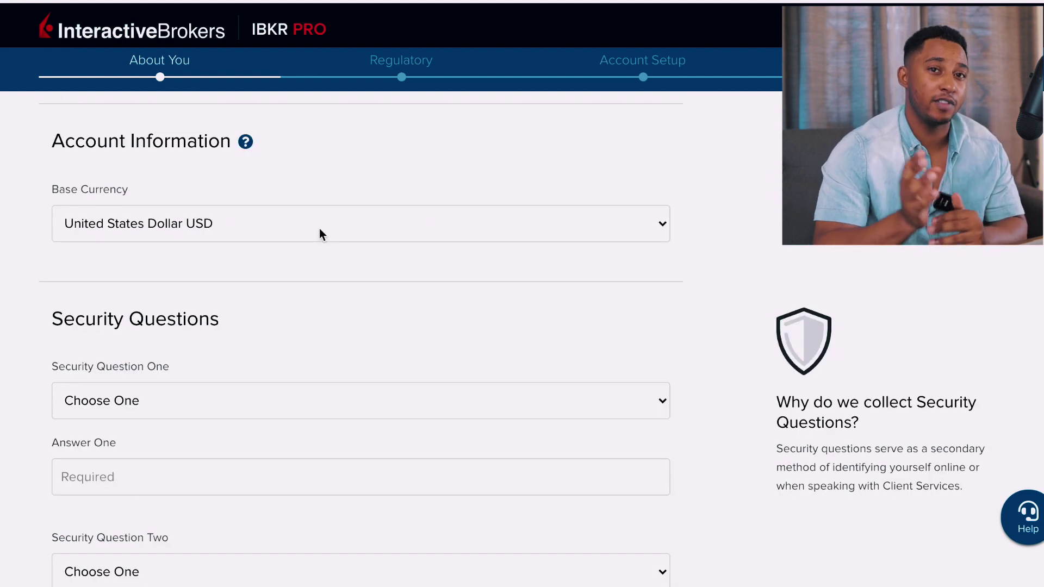
Step: Keep United States Dollar (USD) as the base currency and review the rest of the page
{"action": "left_click", "coordinate": [321, 234]}
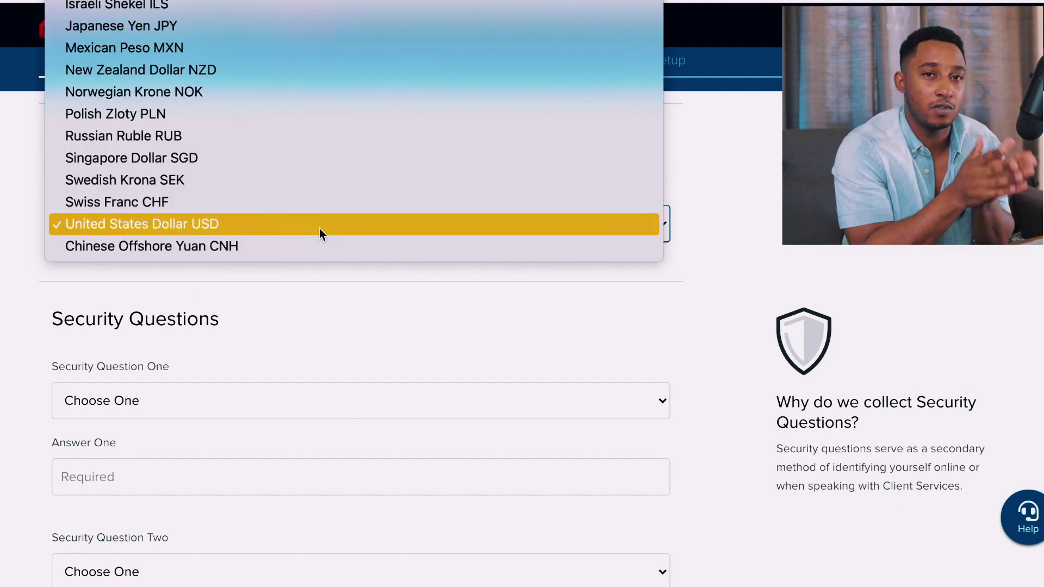
{"action": "left_click", "coordinate": [320, 233]}
{"action": "scroll", "coordinate": [355, 314], "scroll_direction": "down", "scroll_amount": 3}
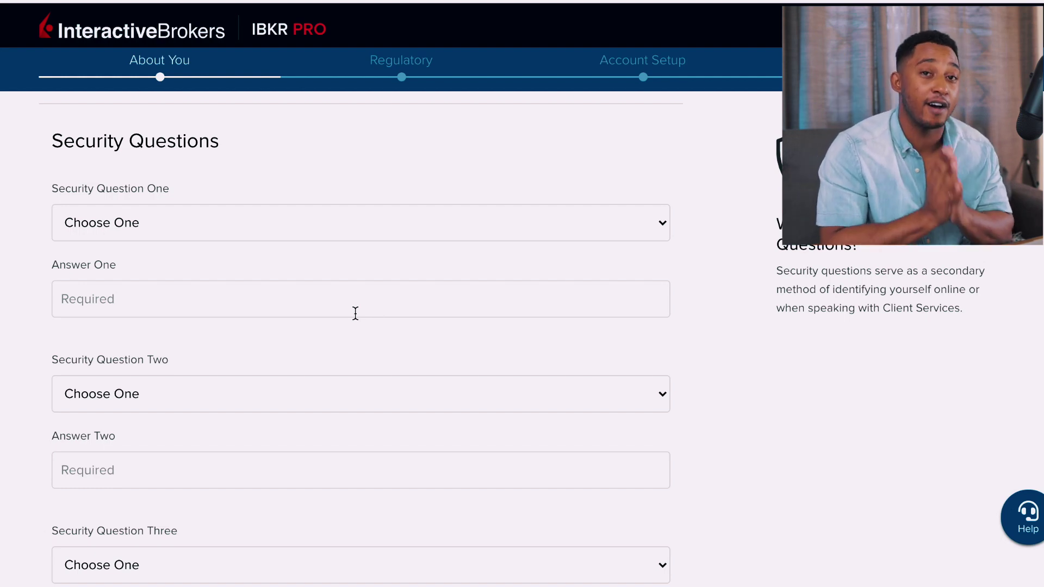
{"action": "scroll", "coordinate": [356, 313], "scroll_direction": "down", "scroll_amount": 5}
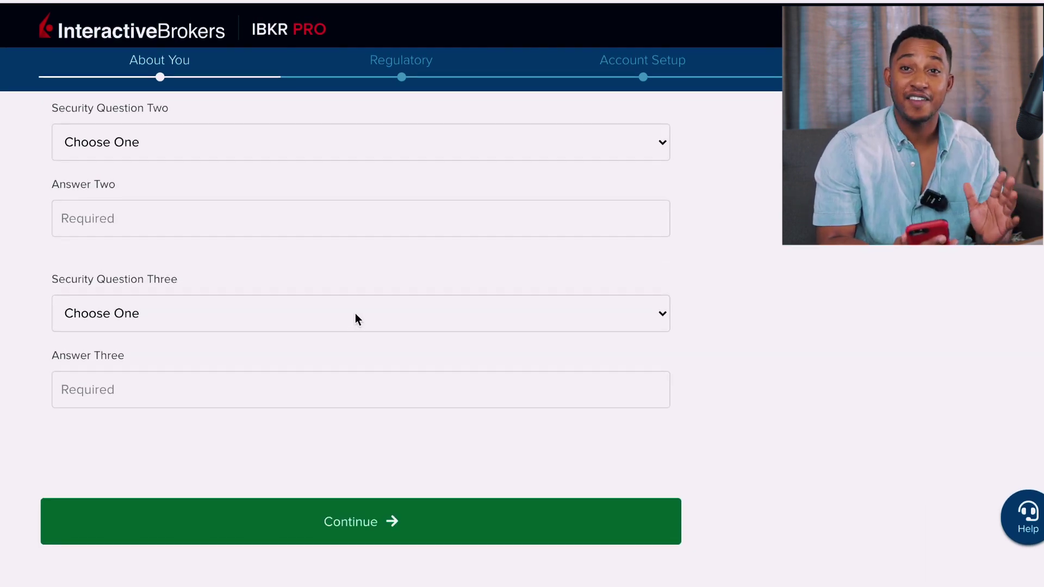
{"action": "scroll", "coordinate": [356, 315], "scroll_direction": "up", "scroll_amount": 15}
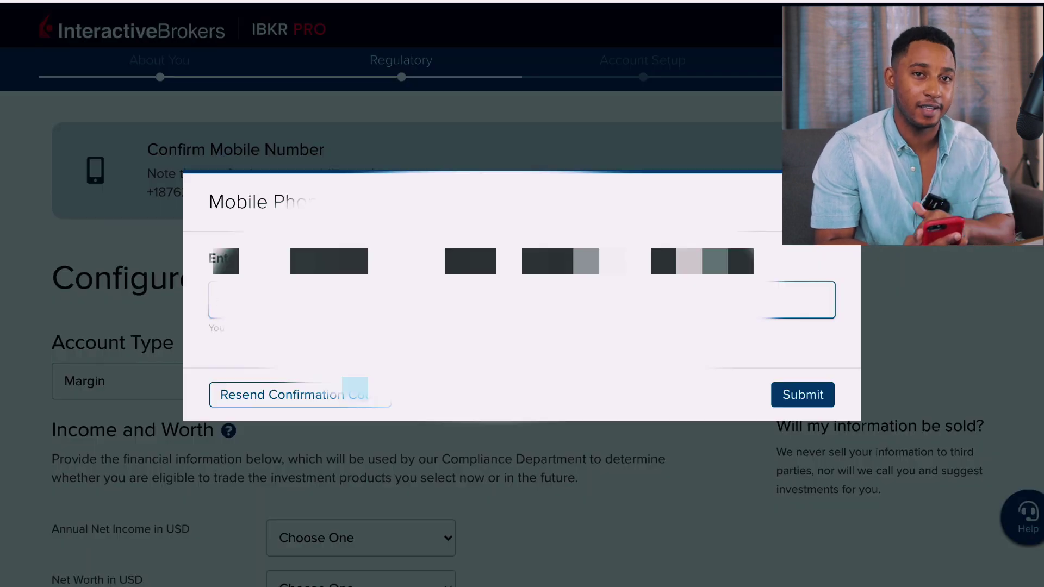
Step: Submit the mobile phone confirmation code
{"action": "left_click", "coordinate": [810, 385]}
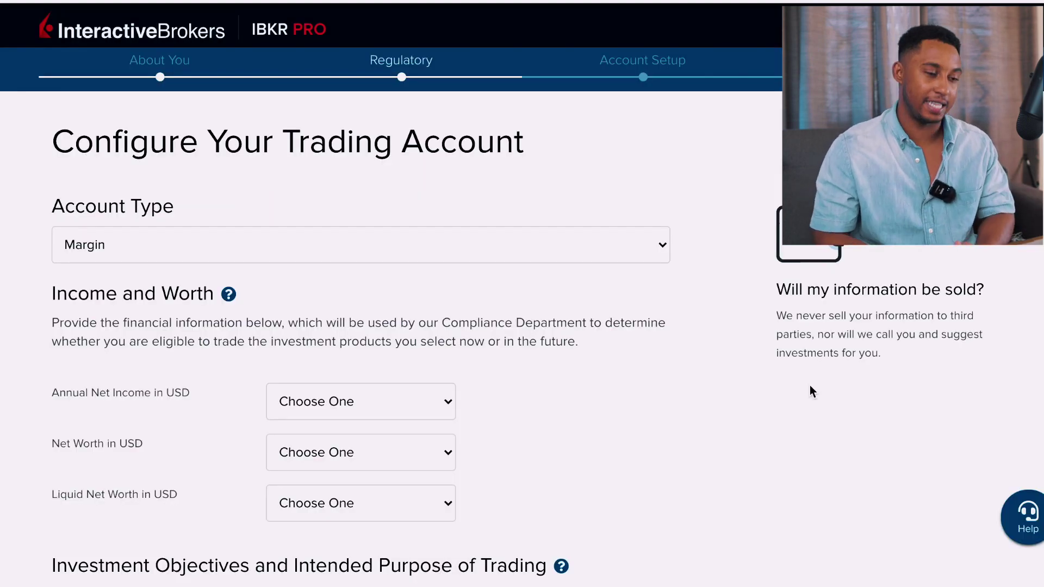
{"action": "scroll", "coordinate": [453, 223], "scroll_direction": "down", "scroll_amount": 2}
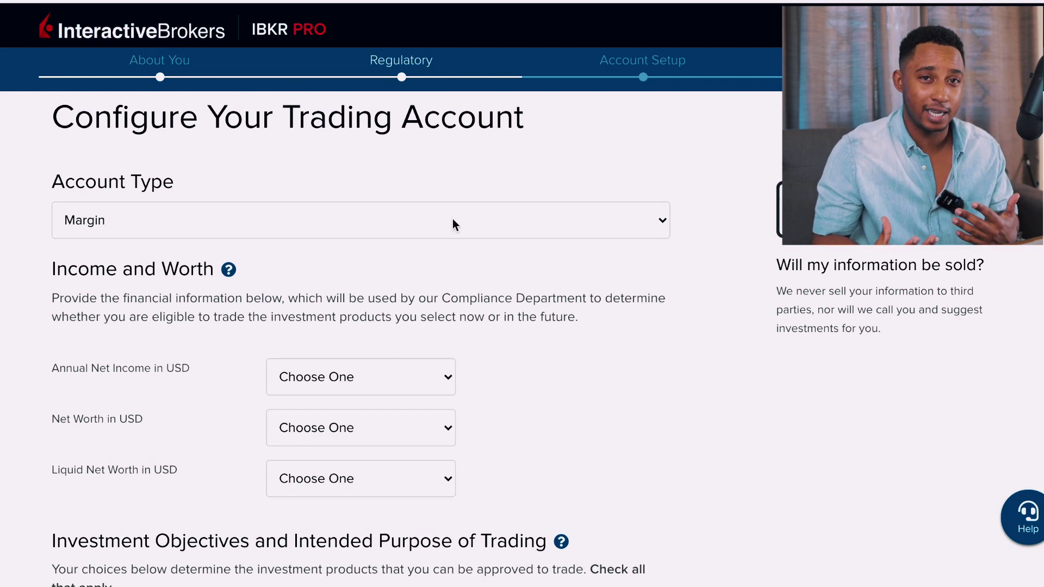
{"action": "scroll", "coordinate": [453, 224], "scroll_direction": "up", "scroll_amount": 1}
Step: Keep Margin as the account type and scroll down to Investment Objectives
{"action": "left_click", "coordinate": [452, 224]}
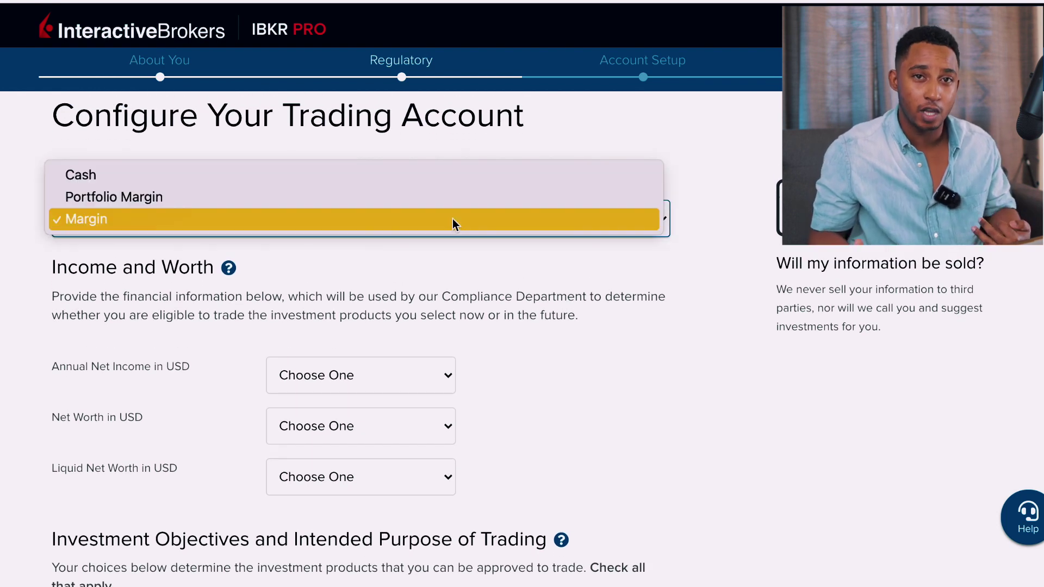
{"action": "left_click", "coordinate": [452, 219]}
{"action": "scroll", "coordinate": [453, 219], "scroll_direction": "down", "scroll_amount": 15}
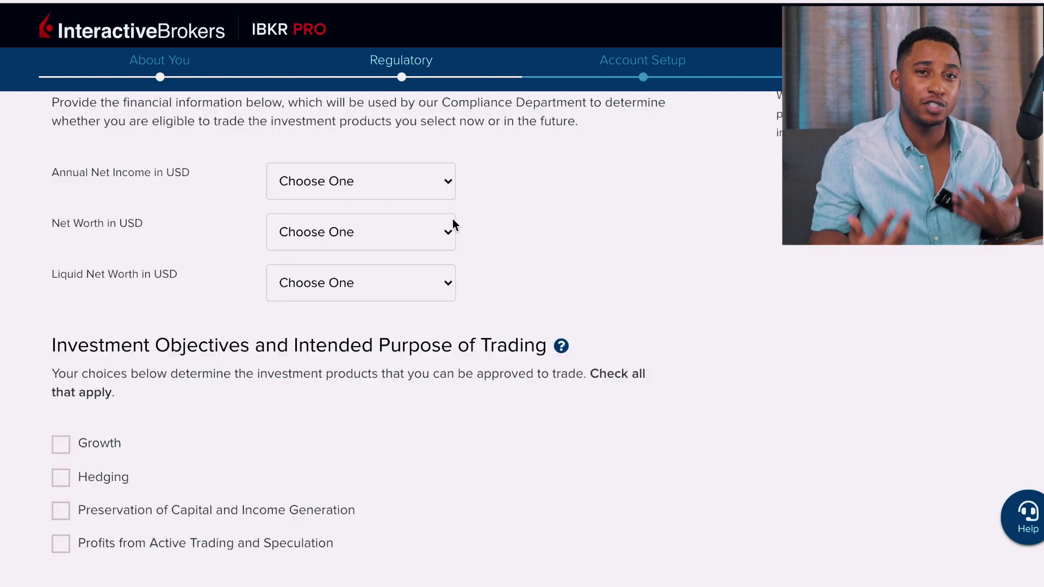
{"action": "scroll", "coordinate": [453, 220], "scroll_direction": "down", "scroll_amount": 14}
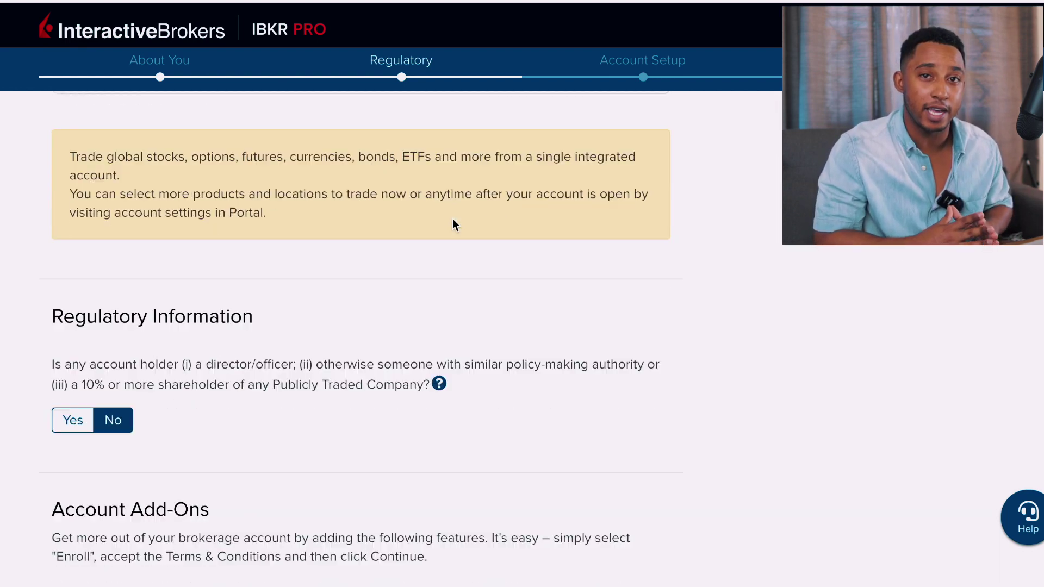
{"action": "scroll", "coordinate": [453, 220], "scroll_direction": "up", "scroll_amount": 9}
{"action": "scroll", "coordinate": [453, 222], "scroll_direction": "up", "scroll_amount": 20}
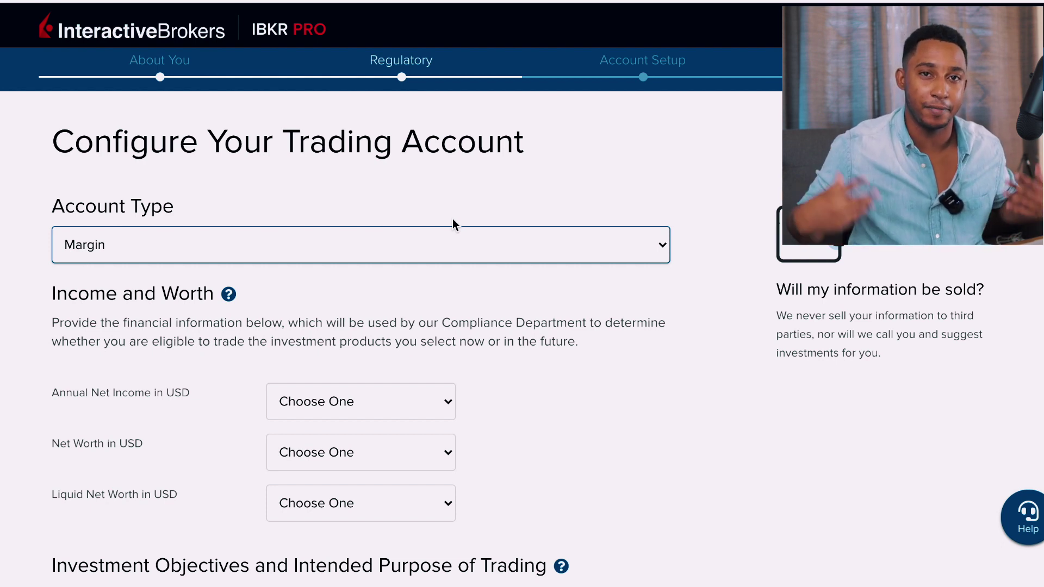
{"action": "scroll", "coordinate": [544, 225], "scroll_direction": "down", "scroll_amount": 8}
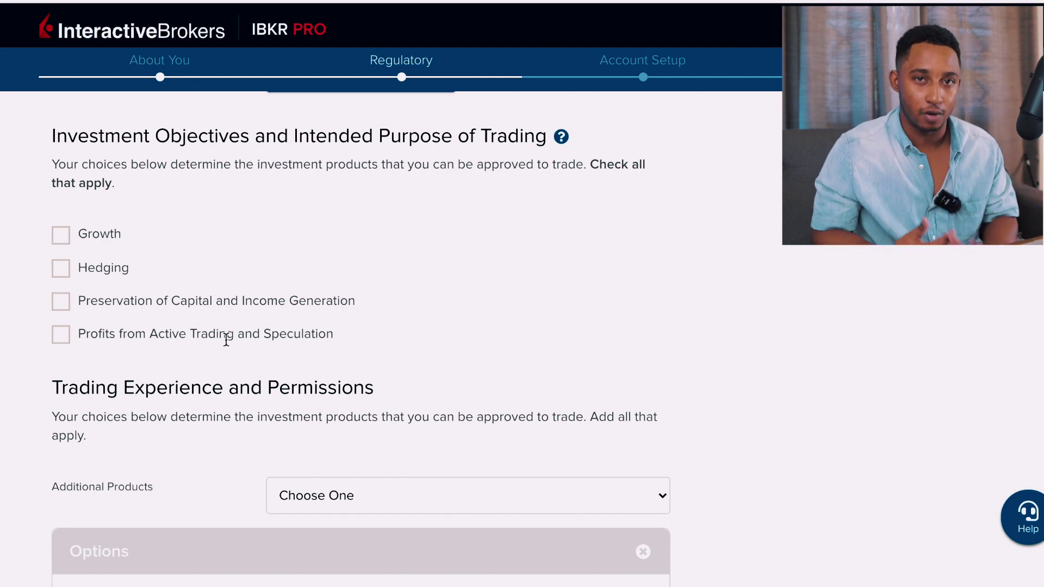
{"action": "scroll", "coordinate": [273, 207], "scroll_direction": "down", "scroll_amount": 5}
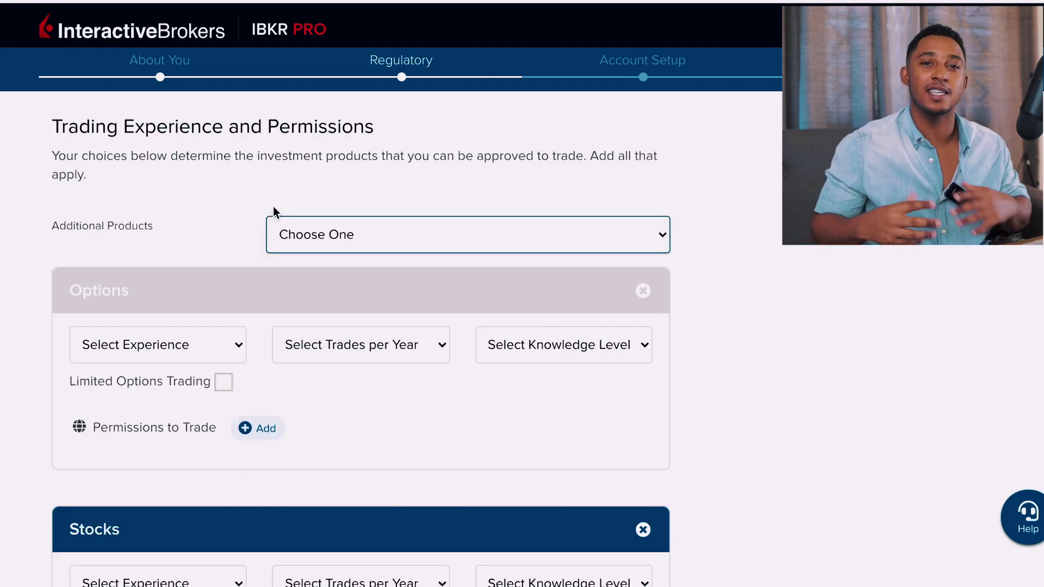
{"action": "left_click", "coordinate": [377, 223]}
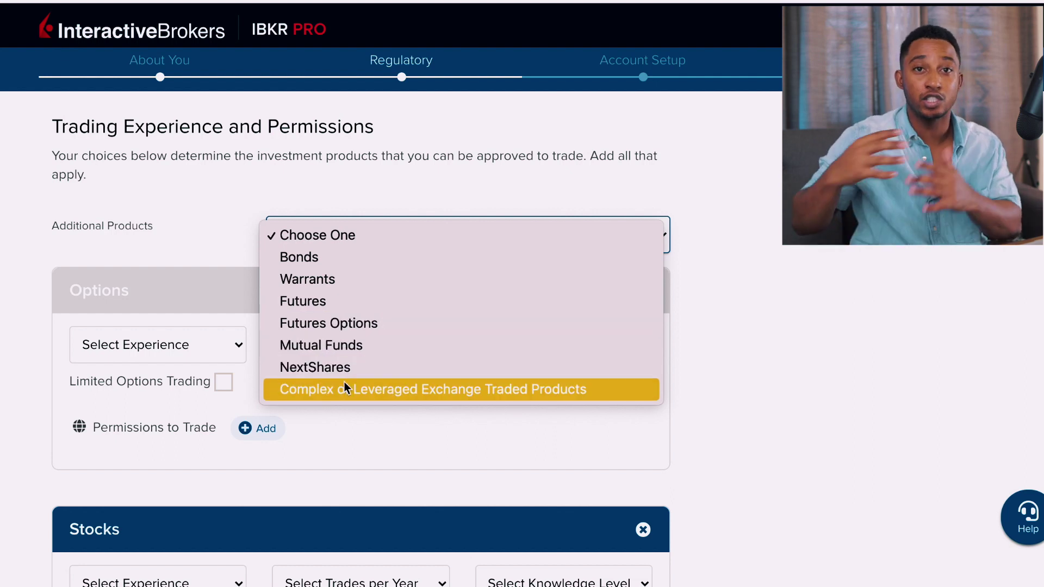
{"action": "left_click", "coordinate": [388, 198]}
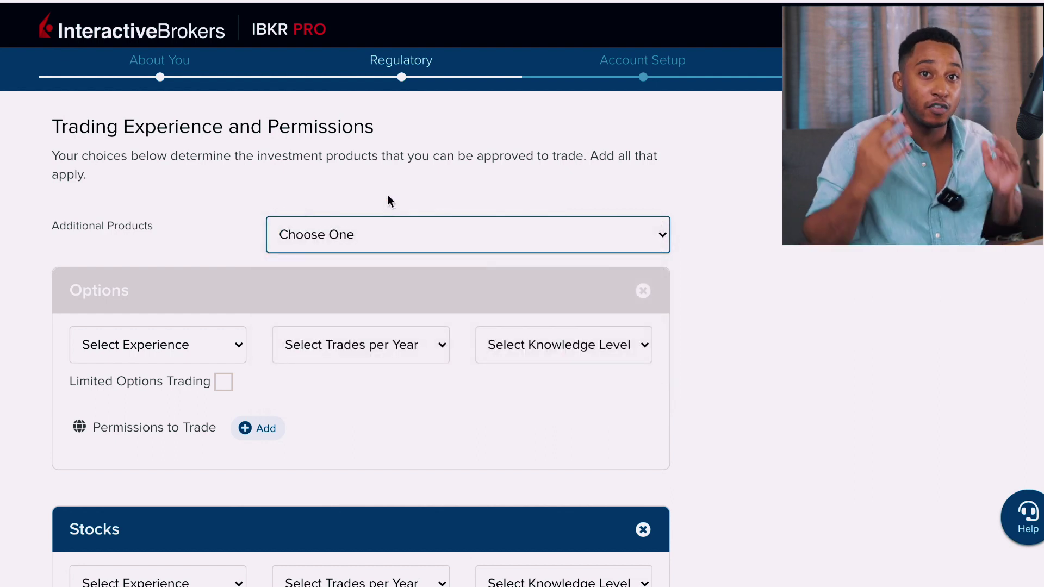
{"action": "left_click", "coordinate": [222, 351]}
{"action": "left_click", "coordinate": [220, 351]}
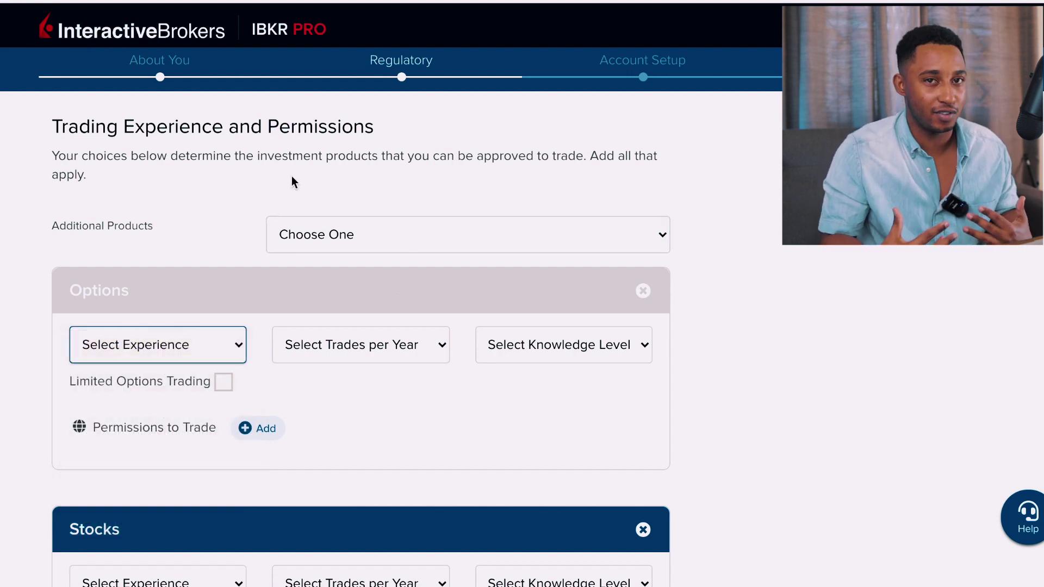
{"action": "scroll", "coordinate": [273, 183], "scroll_direction": "down", "scroll_amount": 1}
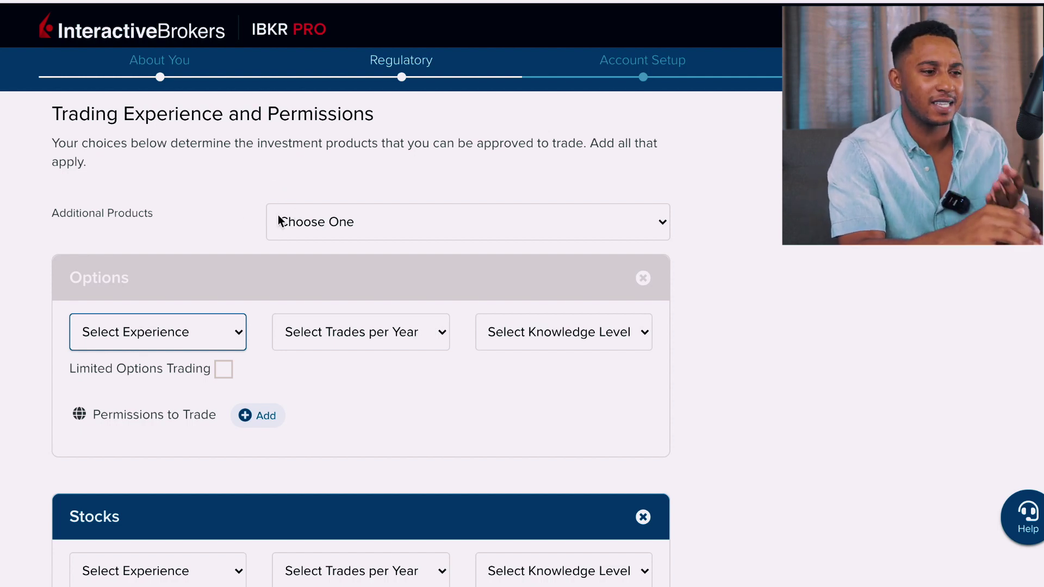
{"action": "scroll", "coordinate": [255, 218], "scroll_direction": "down", "scroll_amount": 1}
Step: Set Options to 1 Years of Experience, 1 - 10 Trades per Year and Limited Knowledge
{"action": "left_click", "coordinate": [228, 282]}
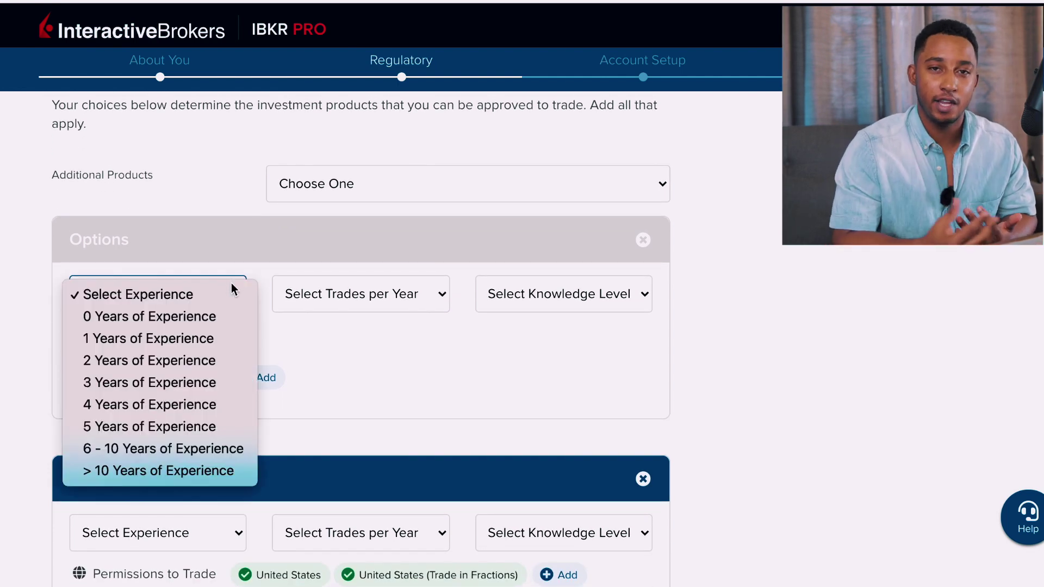
{"action": "left_click", "coordinate": [242, 303]}
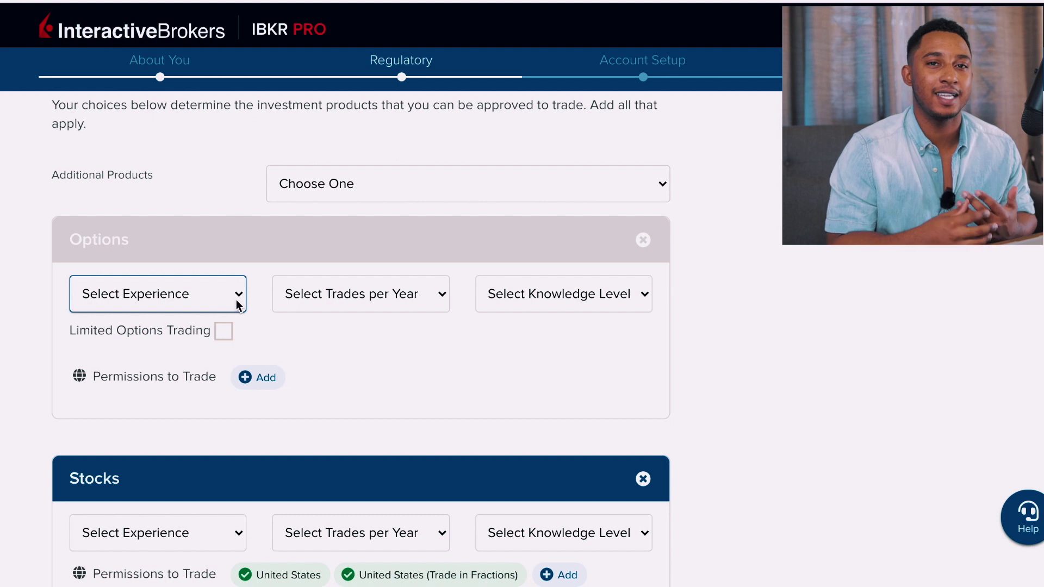
{"action": "left_click", "coordinate": [236, 302]}
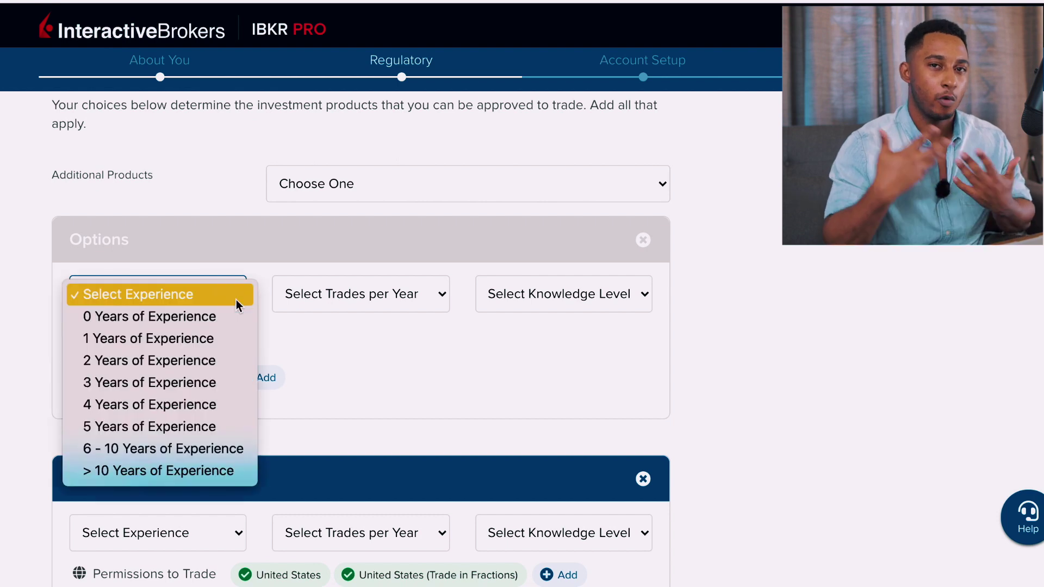
{"action": "left_click", "coordinate": [202, 341]}
{"action": "left_click", "coordinate": [327, 298]}
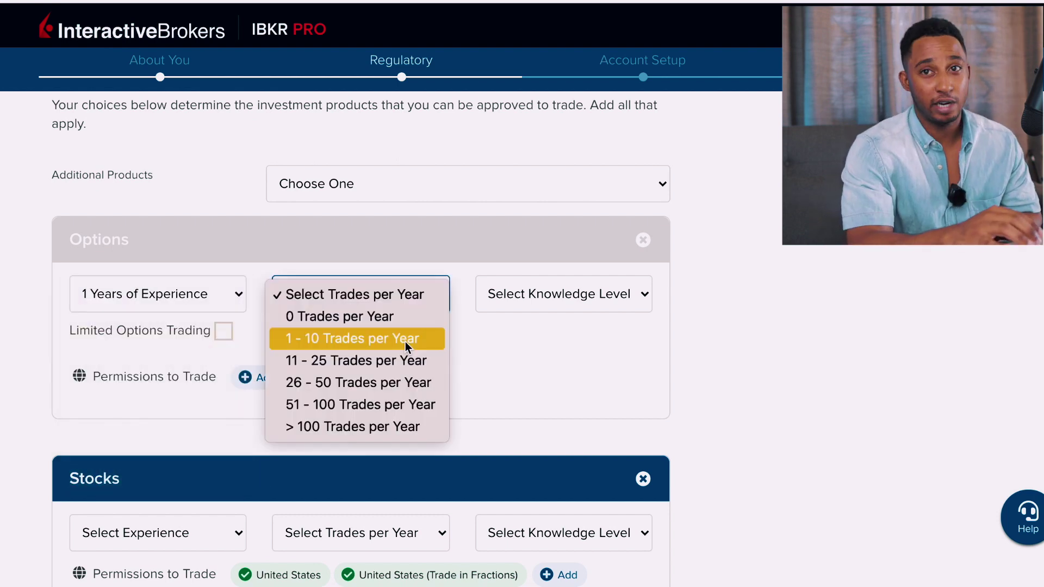
{"action": "left_click", "coordinate": [406, 342]}
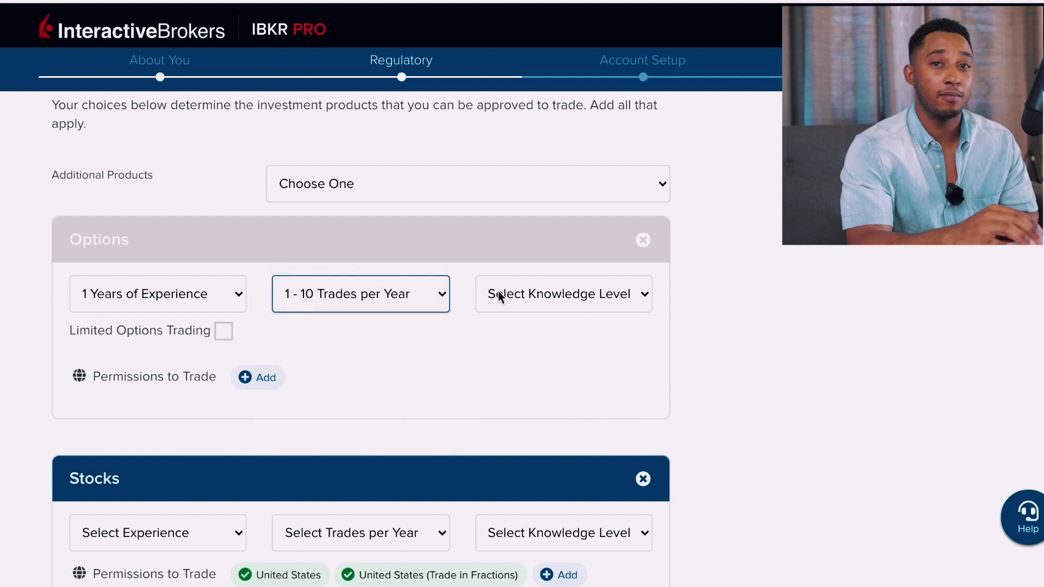
{"action": "left_click", "coordinate": [534, 293]}
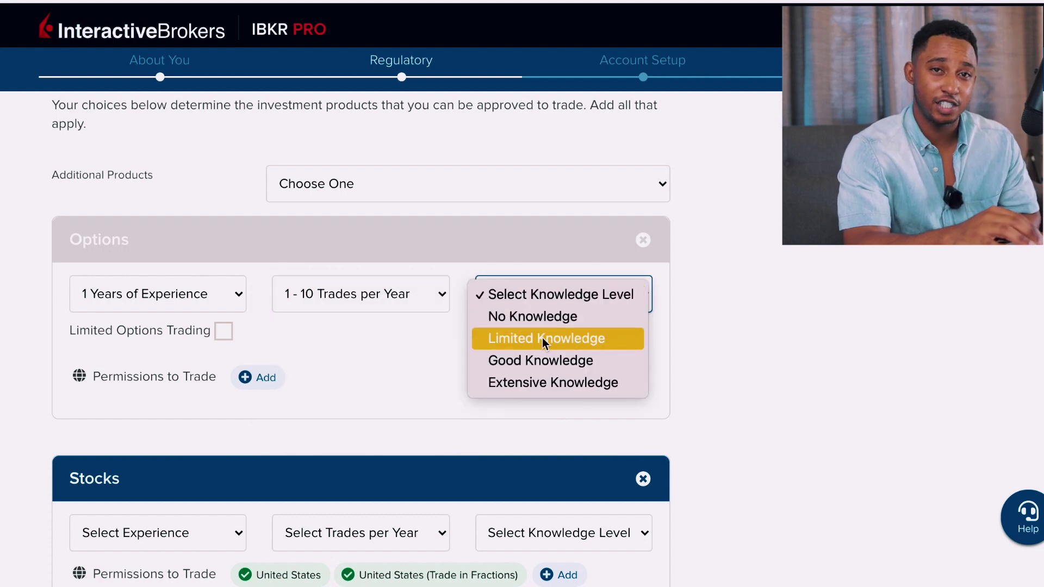
{"action": "left_click", "coordinate": [543, 338]}
Step: Allow Options trading across All North America in the market permissions
{"action": "scroll", "coordinate": [343, 357], "scroll_direction": "down", "scroll_amount": 1}
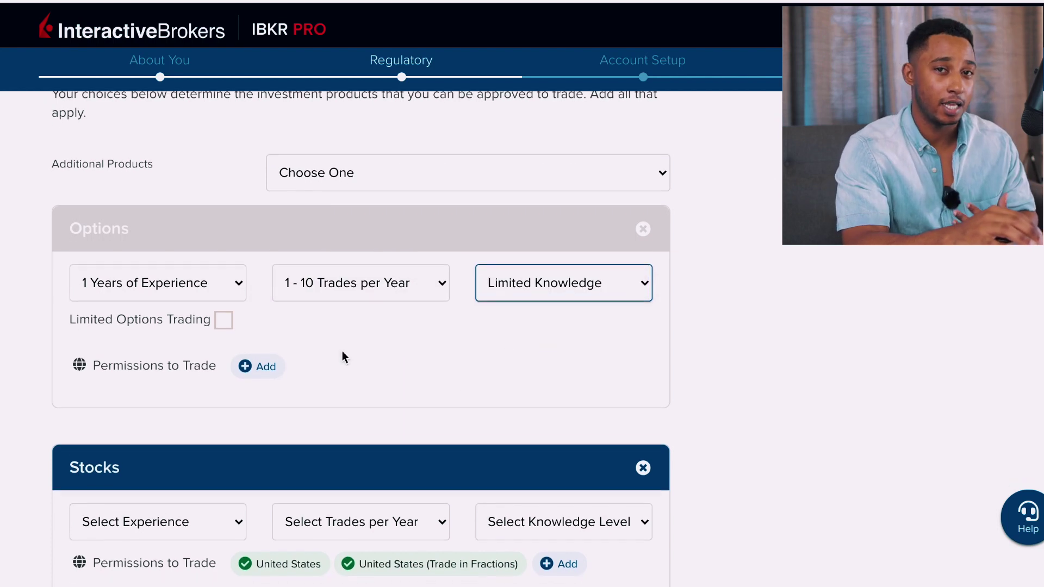
{"action": "left_click", "coordinate": [254, 333]}
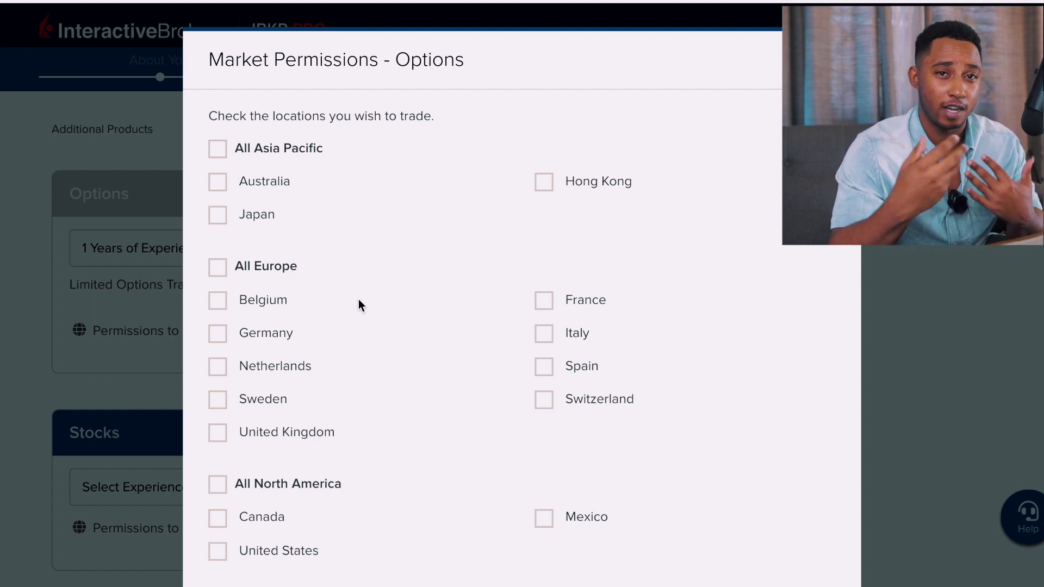
{"action": "scroll", "coordinate": [358, 299], "scroll_direction": "down", "scroll_amount": 3}
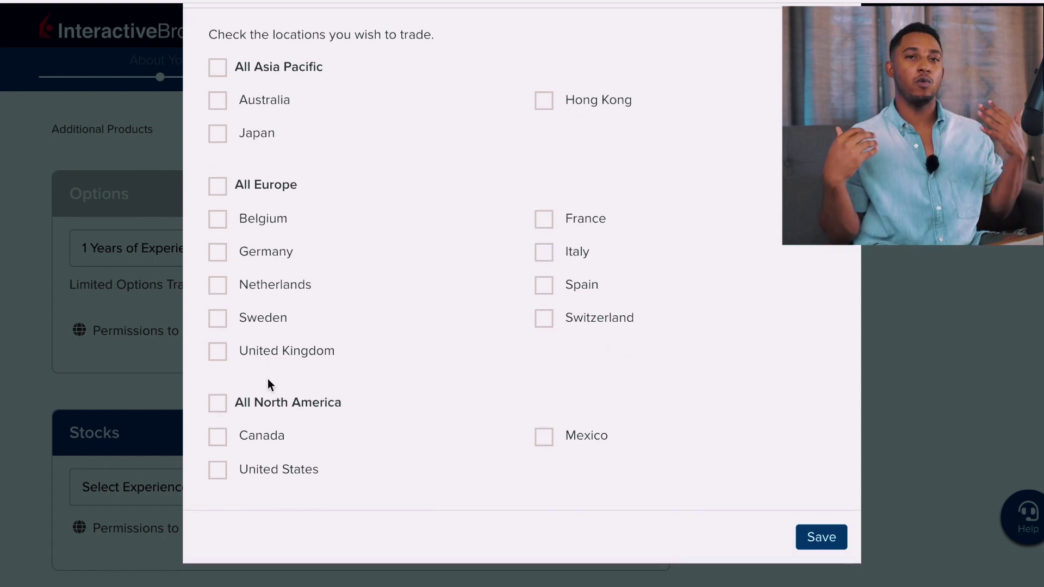
{"action": "left_click", "coordinate": [223, 408]}
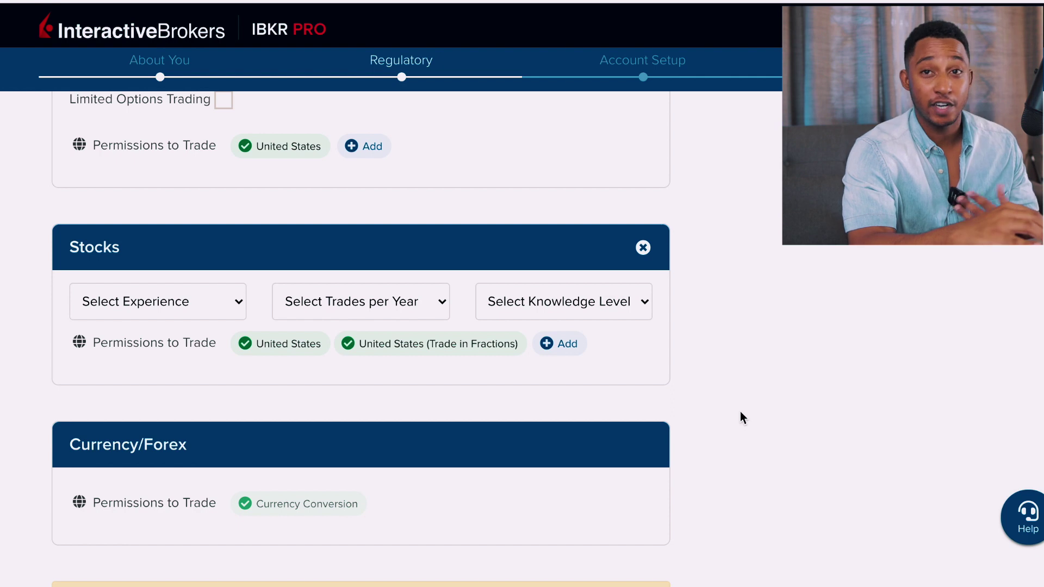
Step: Set Stocks to 1 Years of Experience, 1 - 10 Trades per Year and Good Knowledge
{"action": "left_click", "coordinate": [229, 302]}
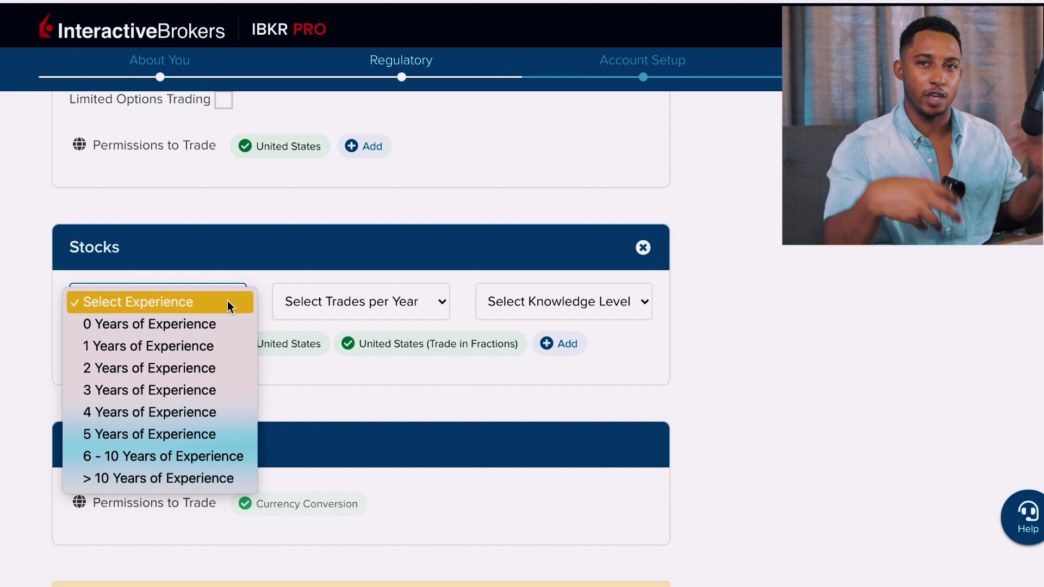
{"action": "left_click", "coordinate": [184, 348]}
{"action": "left_click", "coordinate": [375, 302]}
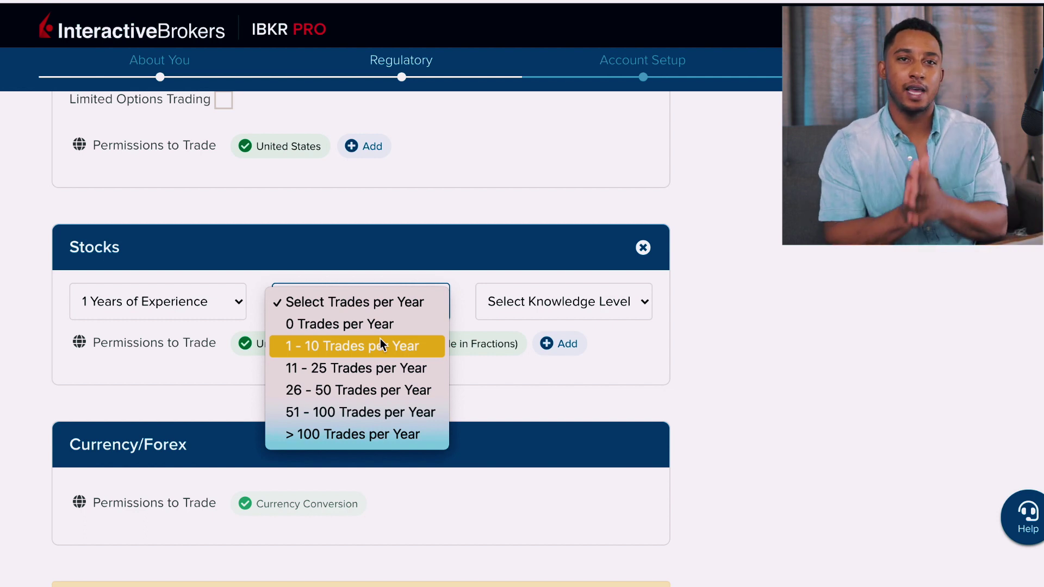
{"action": "left_click", "coordinate": [381, 341]}
{"action": "left_click", "coordinate": [544, 302]}
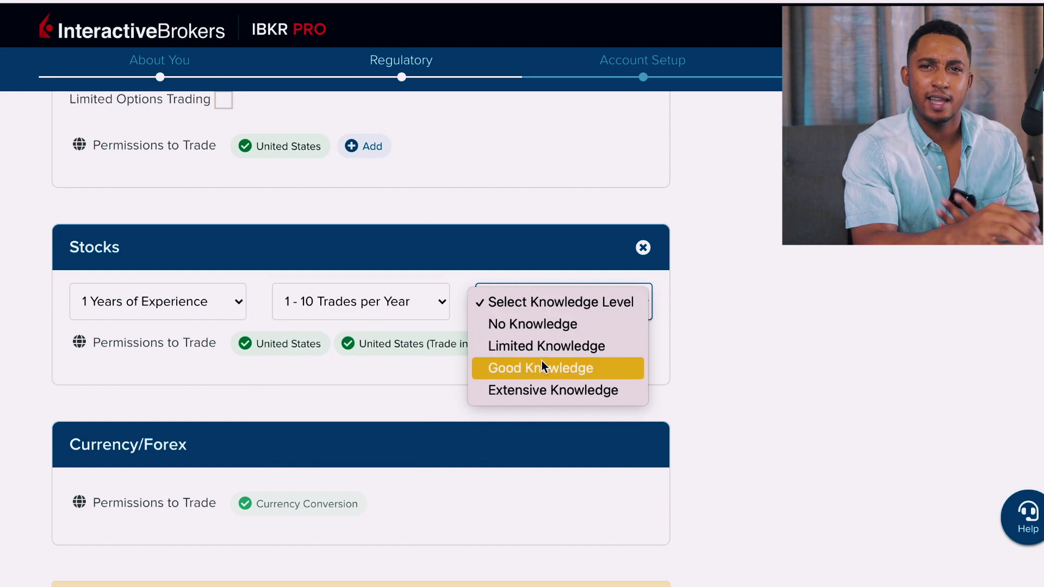
{"action": "left_click", "coordinate": [541, 360]}
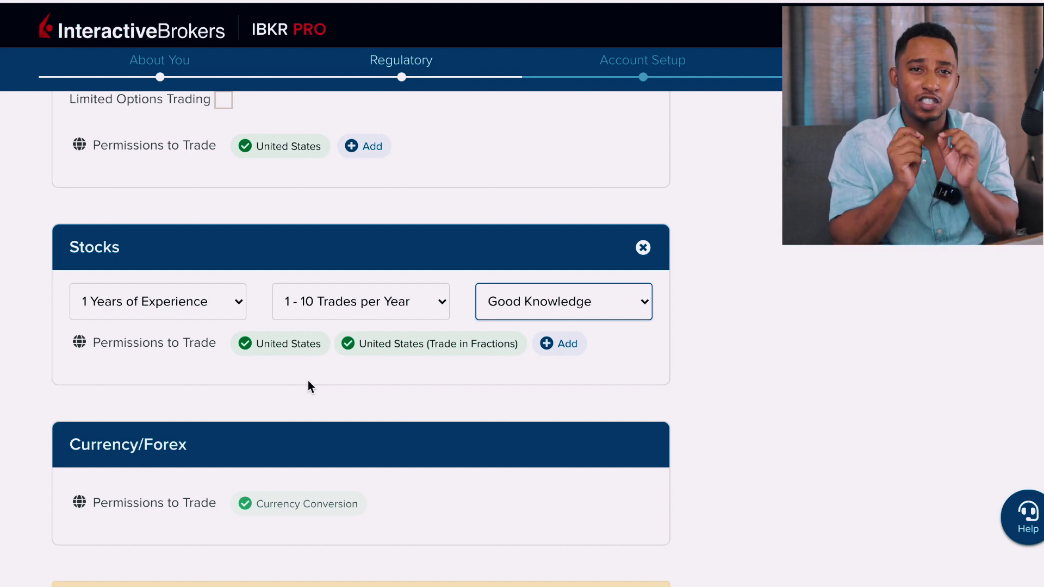
Step: Permit Stocks trading in United States and United States (Trade in Fractions) and save
{"action": "left_click", "coordinate": [548, 348]}
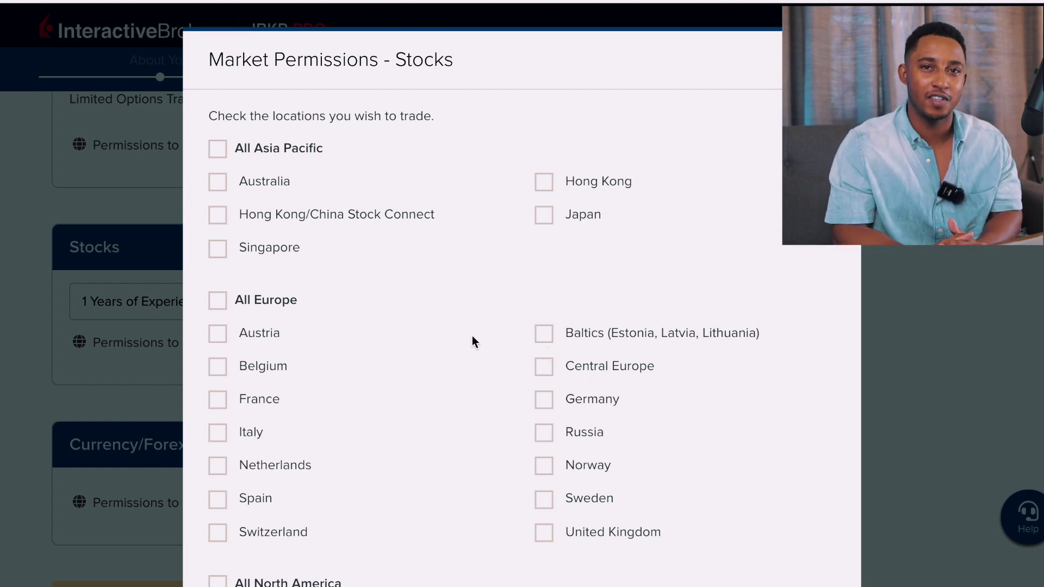
{"action": "scroll", "coordinate": [472, 337], "scroll_direction": "down", "scroll_amount": 1}
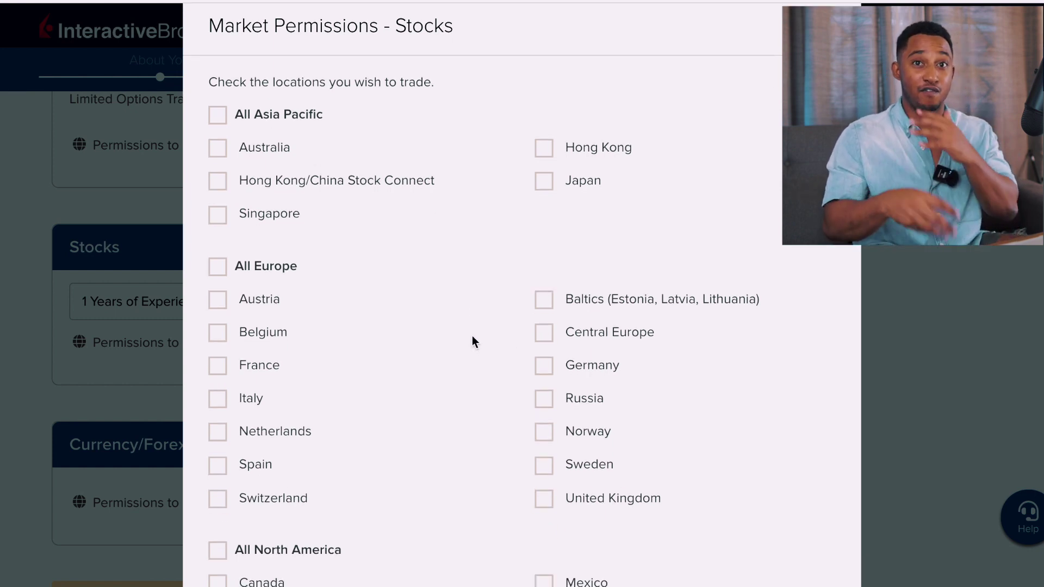
{"action": "scroll", "coordinate": [335, 223], "scroll_direction": "down", "scroll_amount": 1}
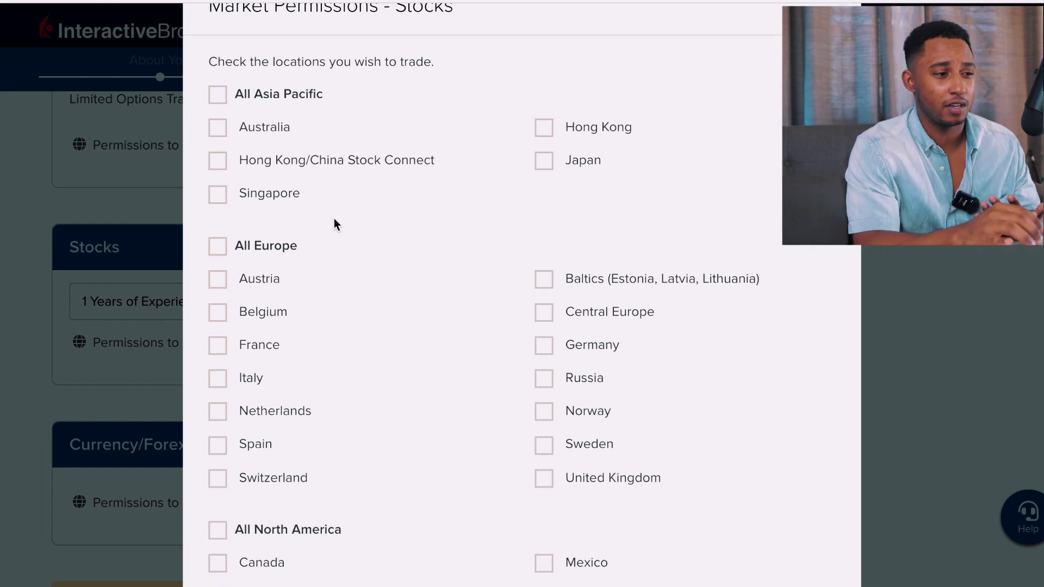
{"action": "scroll", "coordinate": [334, 220], "scroll_direction": "down", "scroll_amount": 4}
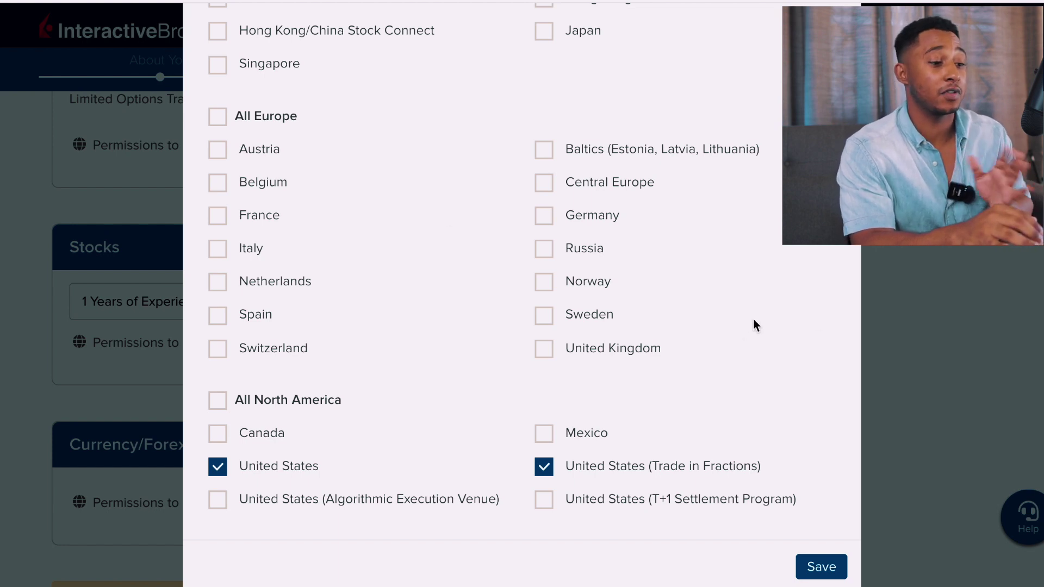
{"action": "left_click", "coordinate": [912, 383]}
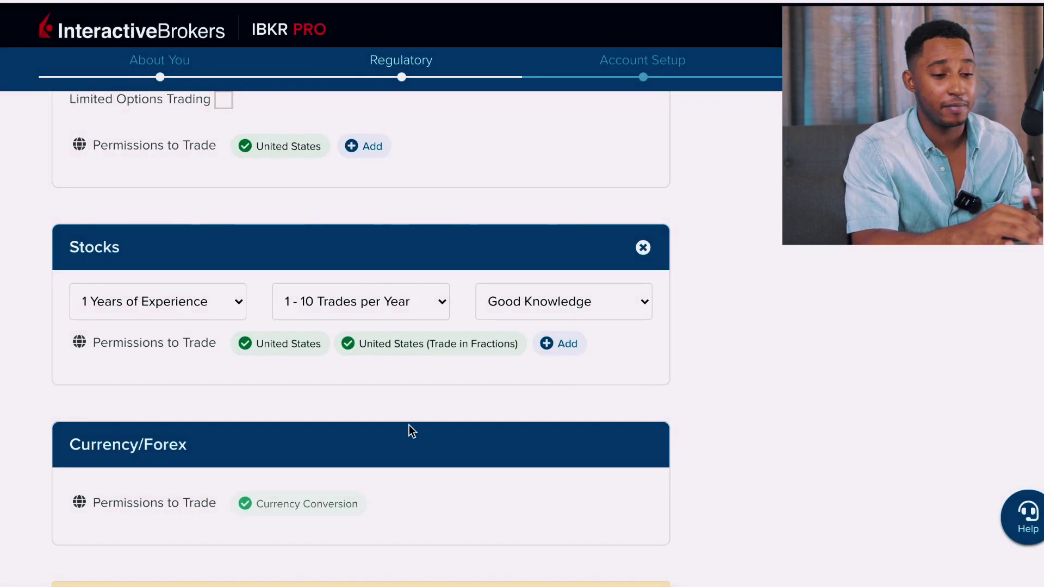
{"action": "scroll", "coordinate": [371, 442], "scroll_direction": "down", "scroll_amount": 3}
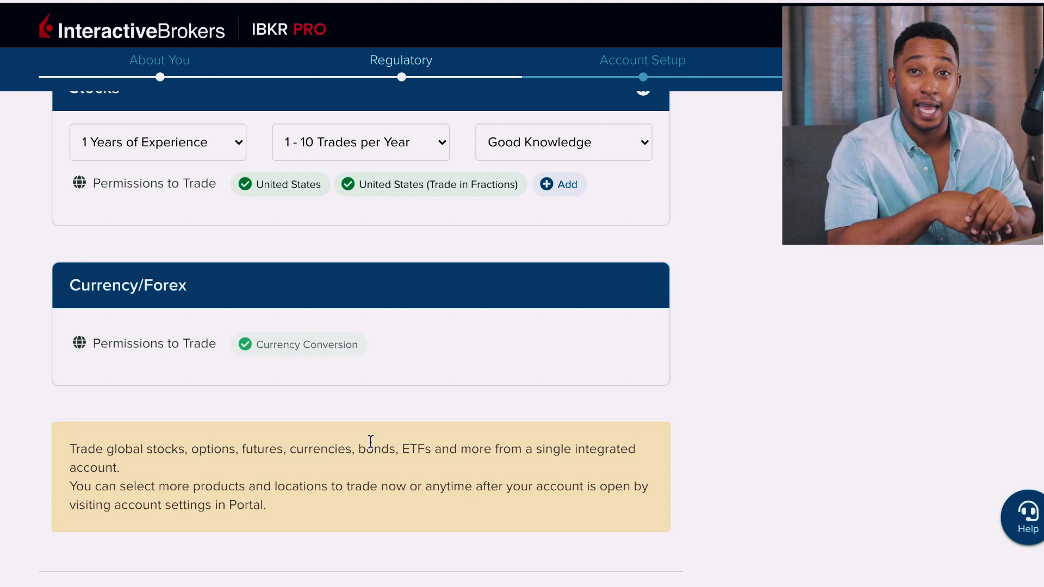
Step: Read the policy-making authority tooltip in Regulatory Information, then scroll toward How Did You Hear About Us
{"action": "scroll", "coordinate": [371, 441], "scroll_direction": "down", "scroll_amount": 9}
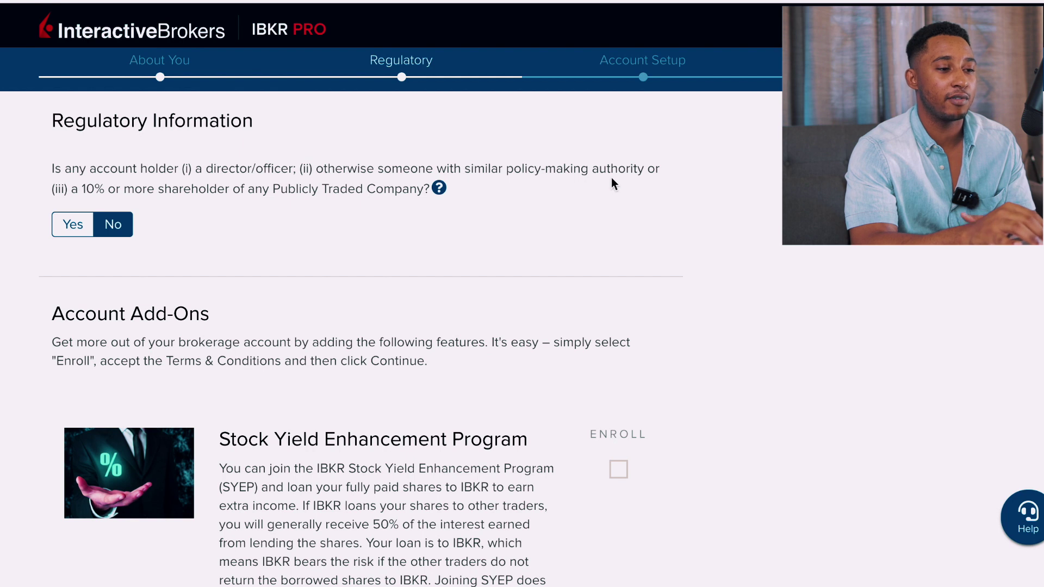
{"action": "left_click", "coordinate": [438, 188]}
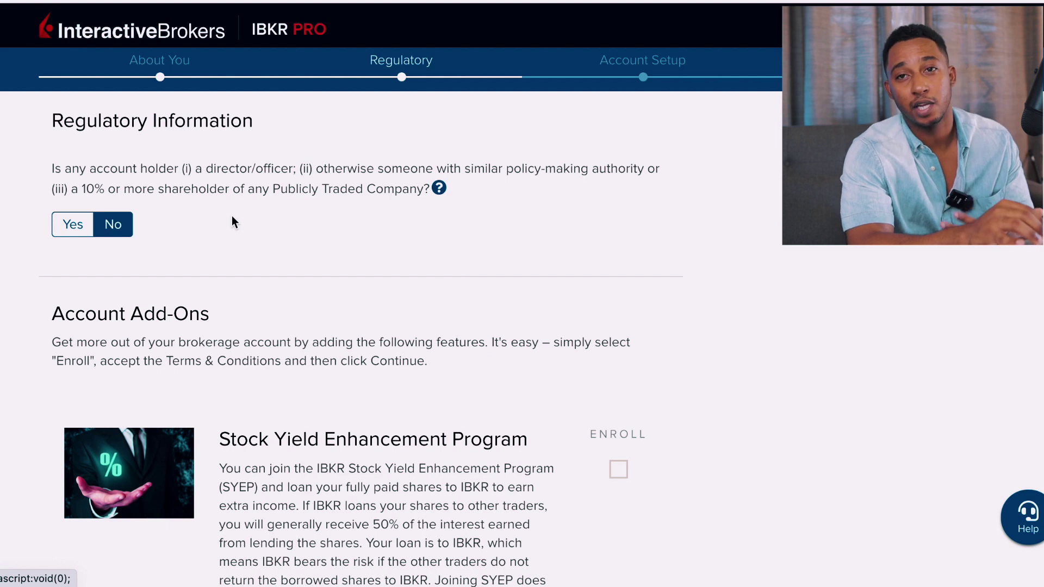
{"action": "scroll", "coordinate": [232, 215], "scroll_direction": "down", "scroll_amount": 3}
{"action": "scroll", "coordinate": [231, 215], "scroll_direction": "down", "scroll_amount": 1}
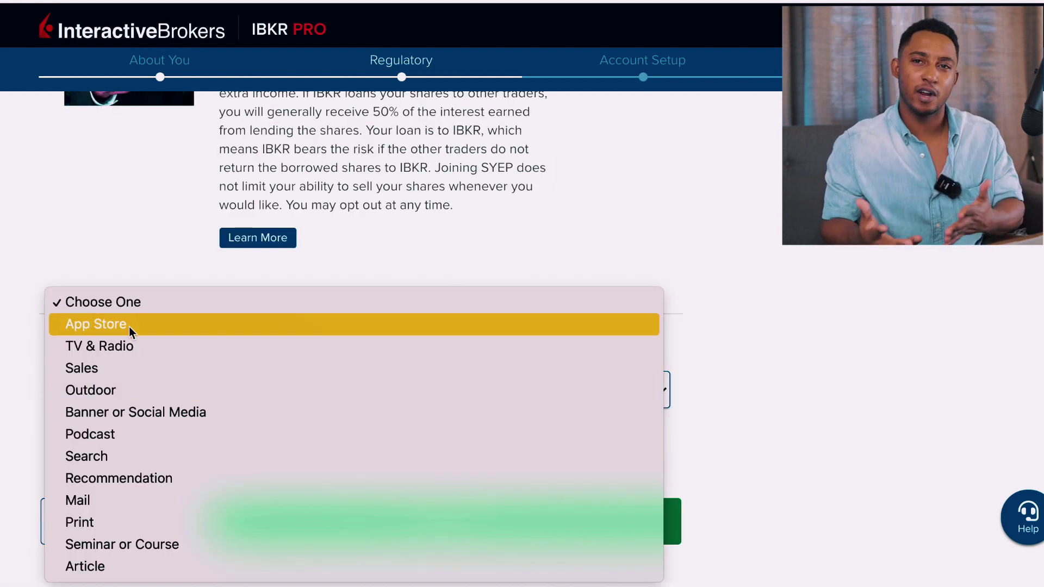
Step: Pick Recommendation as the source, with Interactive Brokers Referral Program as the referrer
{"action": "left_click", "coordinate": [135, 475]}
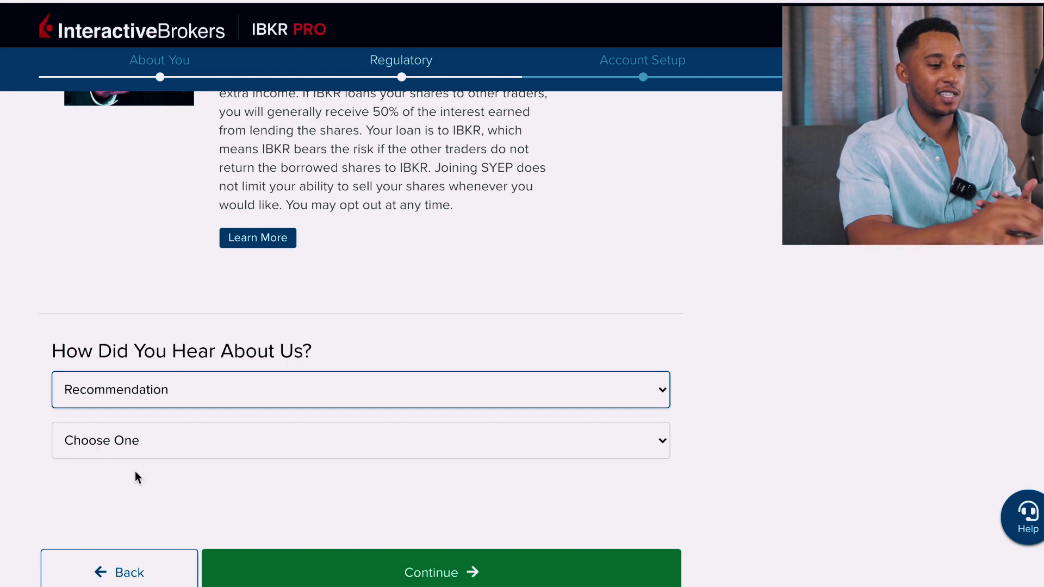
{"action": "left_click", "coordinate": [138, 444]}
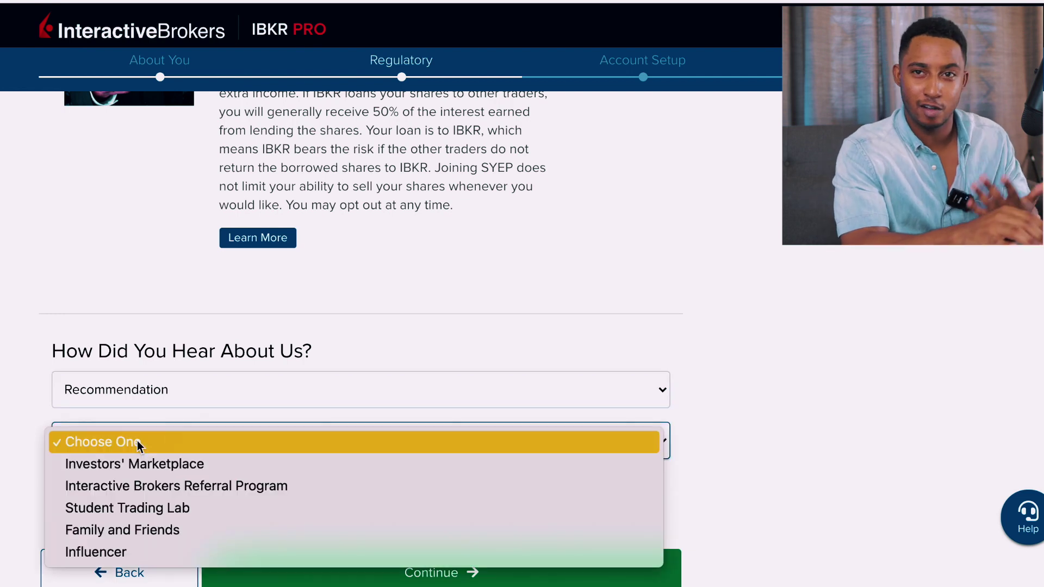
{"action": "left_click", "coordinate": [220, 485]}
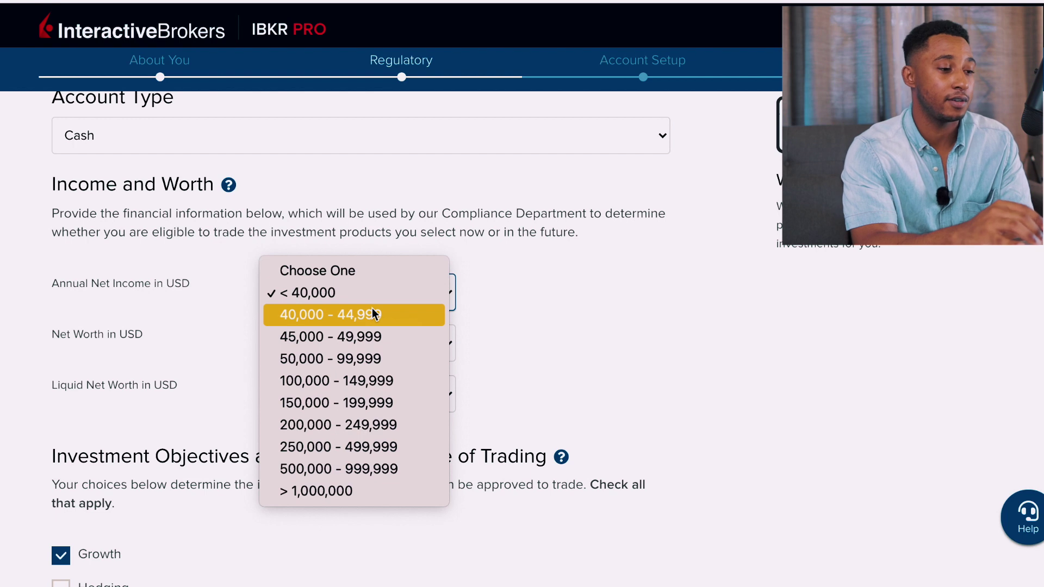
Step: Set annual net income to 40,000 - 44,999 and net worth to 50,000 - 74,999
{"action": "left_click", "coordinate": [374, 314]}
{"action": "left_click", "coordinate": [321, 344]}
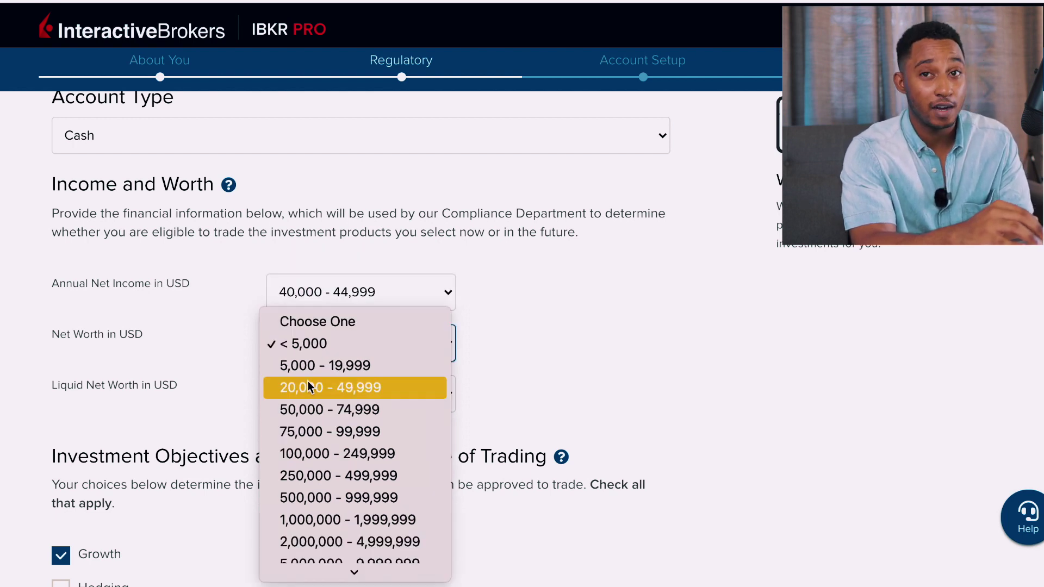
{"action": "left_click", "coordinate": [308, 387]}
{"action": "scroll", "coordinate": [308, 354], "scroll_direction": "down", "scroll_amount": 2}
{"action": "left_click", "coordinate": [308, 278]}
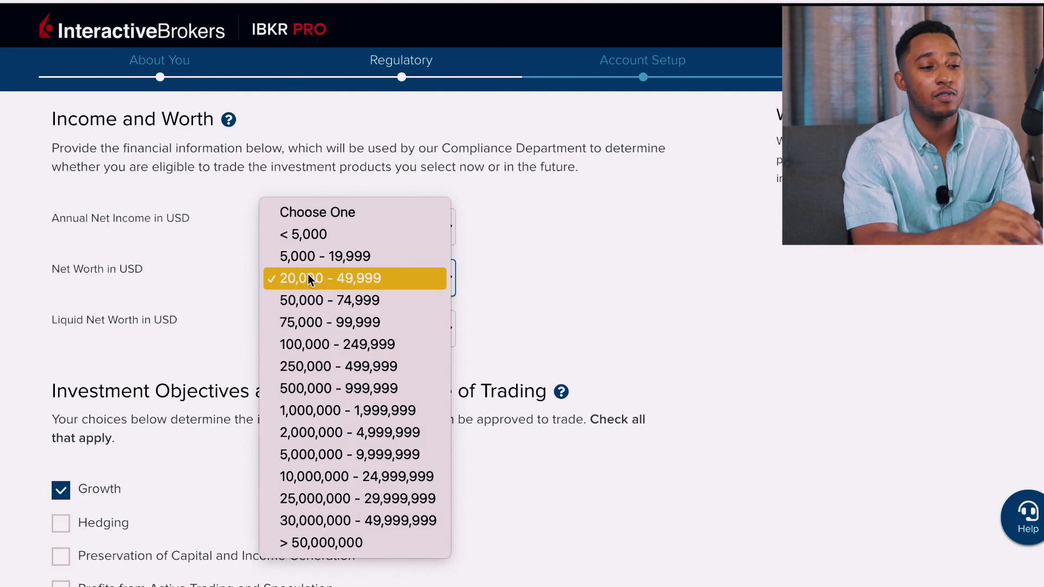
{"action": "left_click", "coordinate": [325, 306]}
{"action": "scroll", "coordinate": [438, 329], "scroll_direction": "down", "scroll_amount": 3}
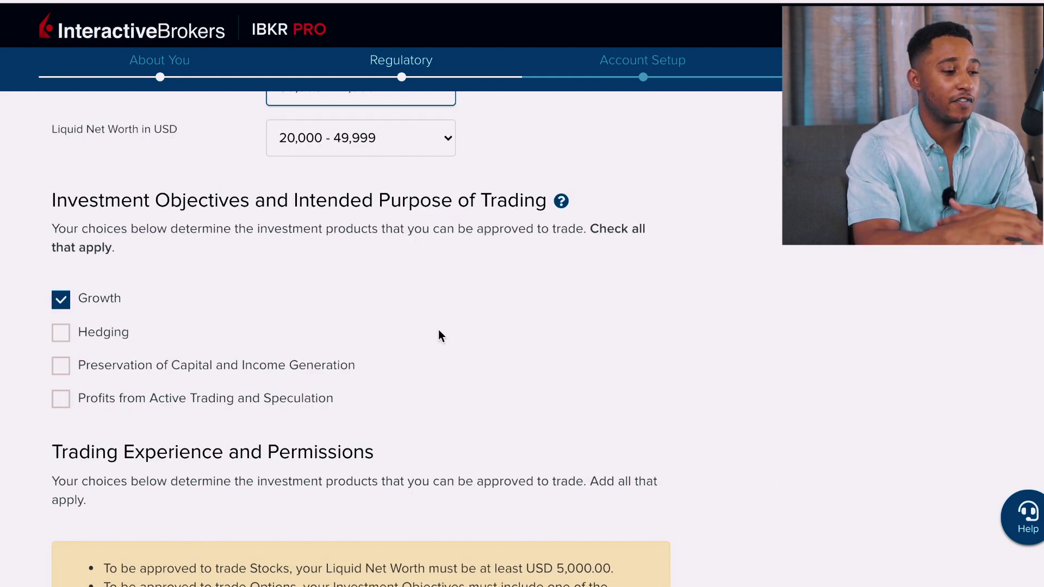
Step: Tick Profits from Active Trading and set Options experience to 2 years, 11 - 25 trades
{"action": "left_click", "coordinate": [64, 401]}
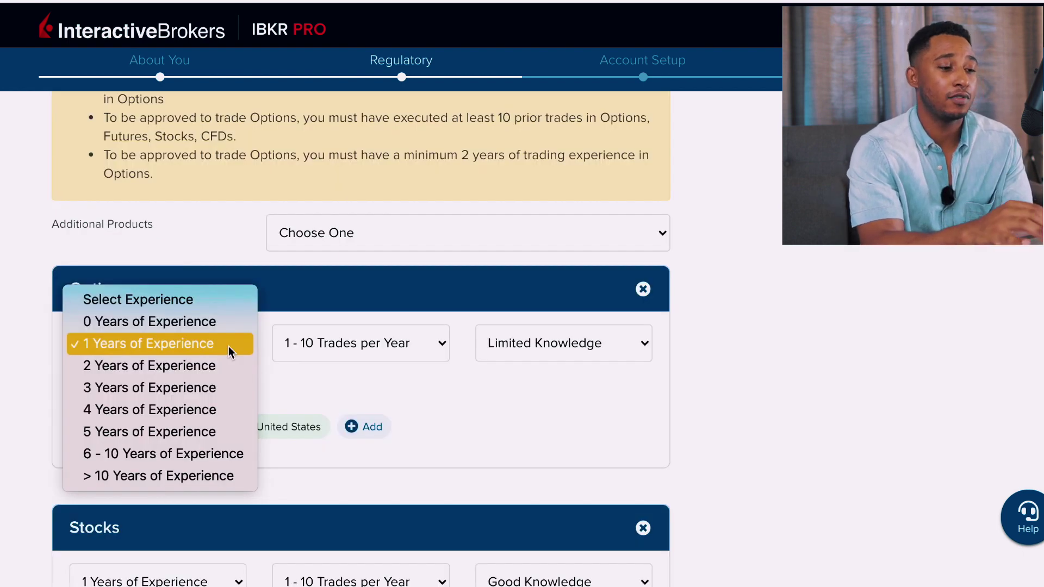
{"action": "left_click", "coordinate": [209, 366]}
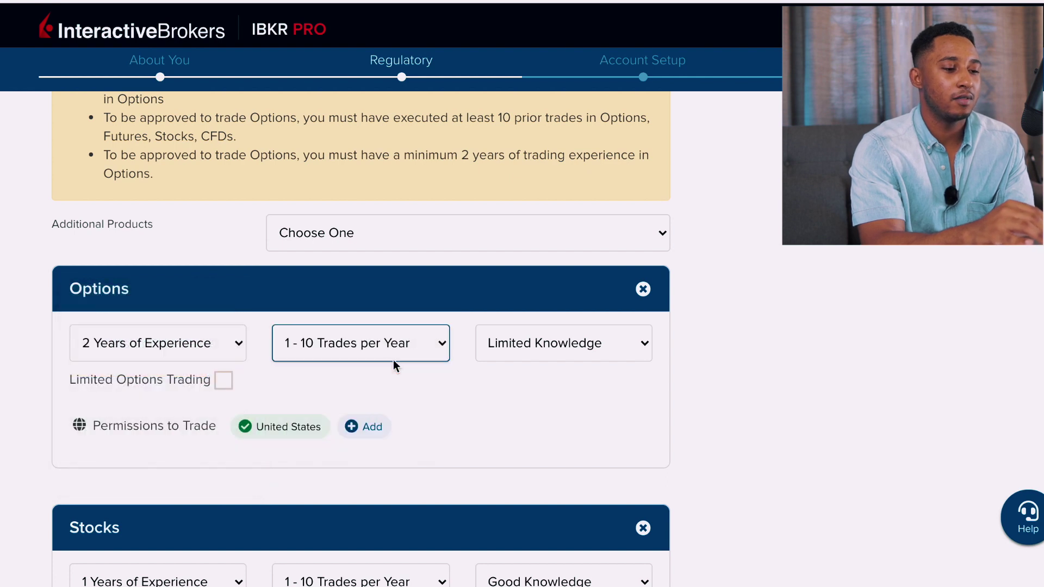
{"action": "key", "text": "Down"}
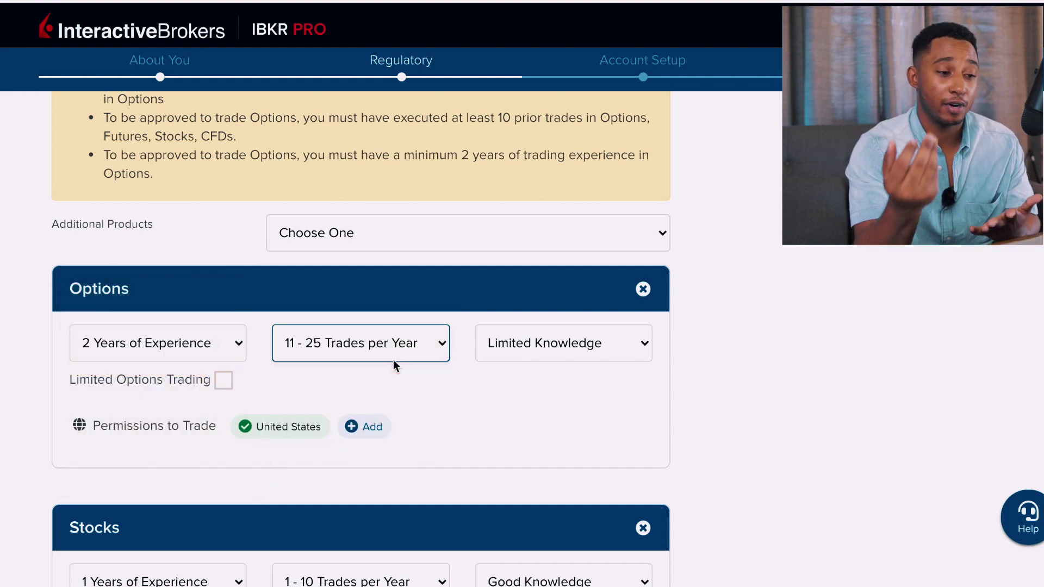
{"action": "left_click", "coordinate": [536, 336]}
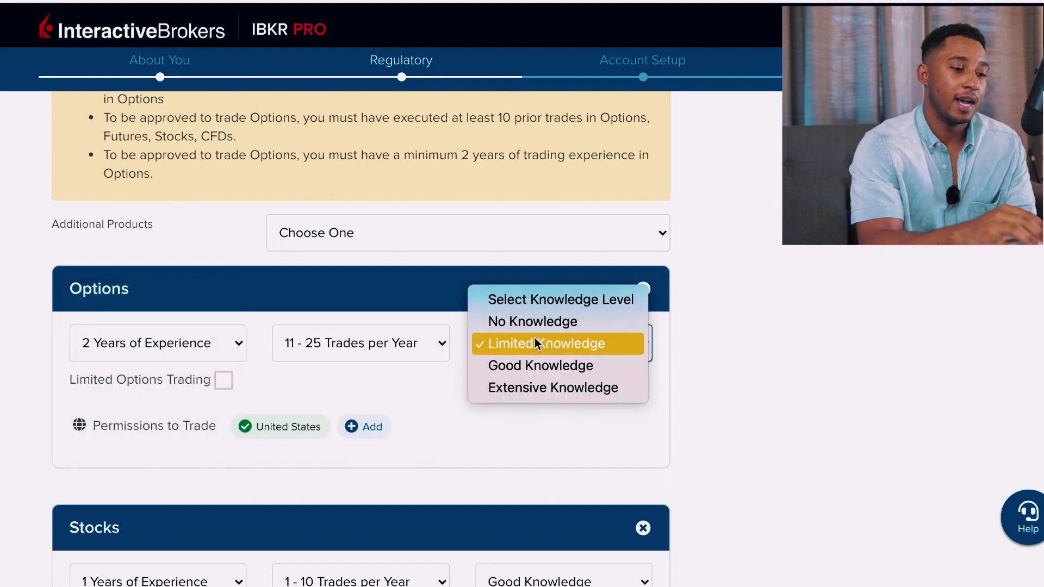
Step: Set Options knowledge to Good Knowledge and scroll to the end of the Regulatory form
{"action": "left_click", "coordinate": [524, 363]}
{"action": "scroll", "coordinate": [524, 361], "scroll_direction": "down", "scroll_amount": 10}
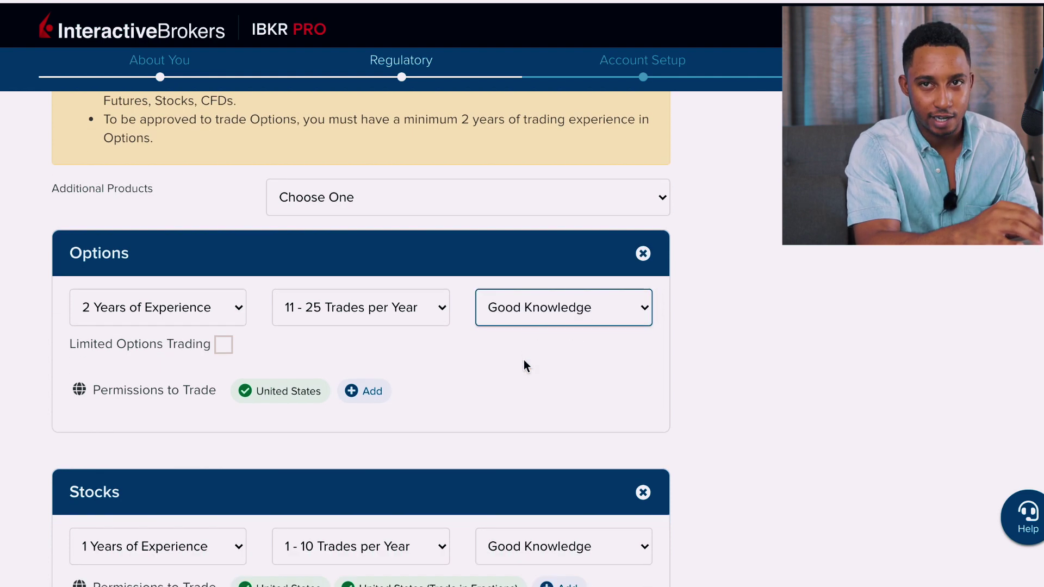
{"action": "scroll", "coordinate": [524, 361], "scroll_direction": "down", "scroll_amount": 12}
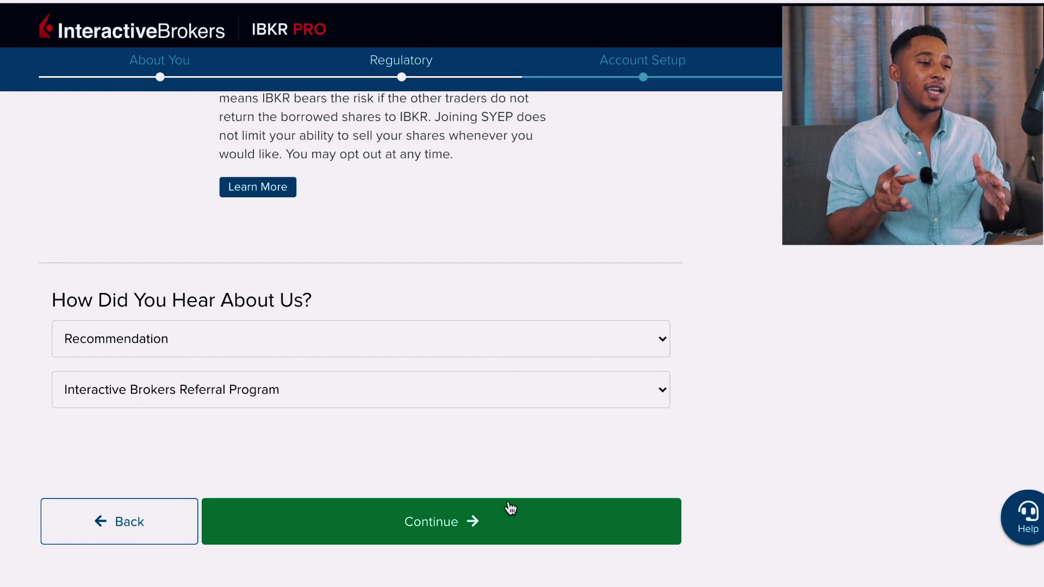
Step: Continue past the Regulatory page and select Jamaica as the W-8BEN treaty benefits country
{"action": "left_click", "coordinate": [510, 517]}
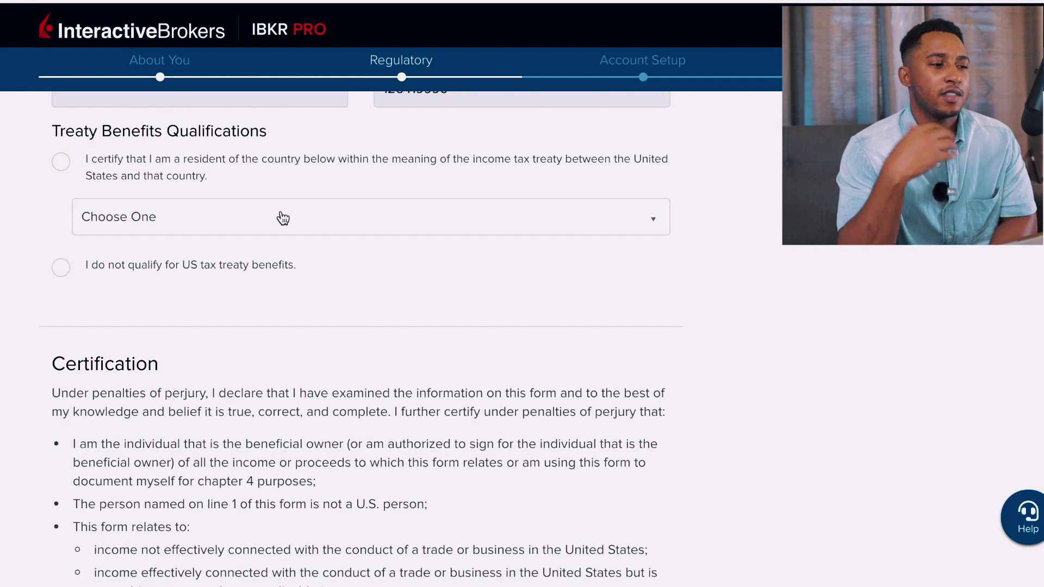
{"action": "left_click", "coordinate": [301, 231]}
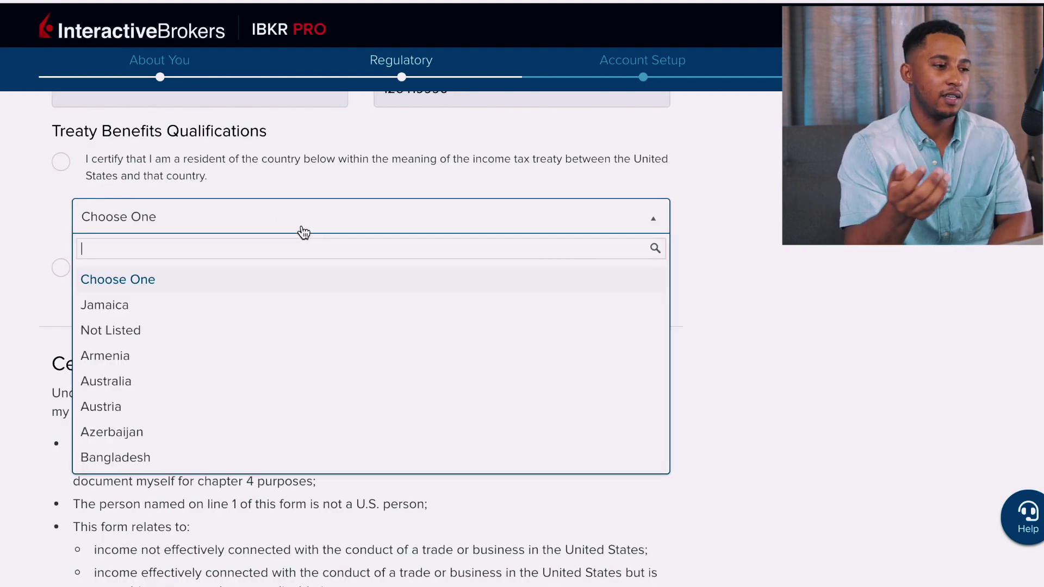
{"action": "left_click", "coordinate": [140, 301]}
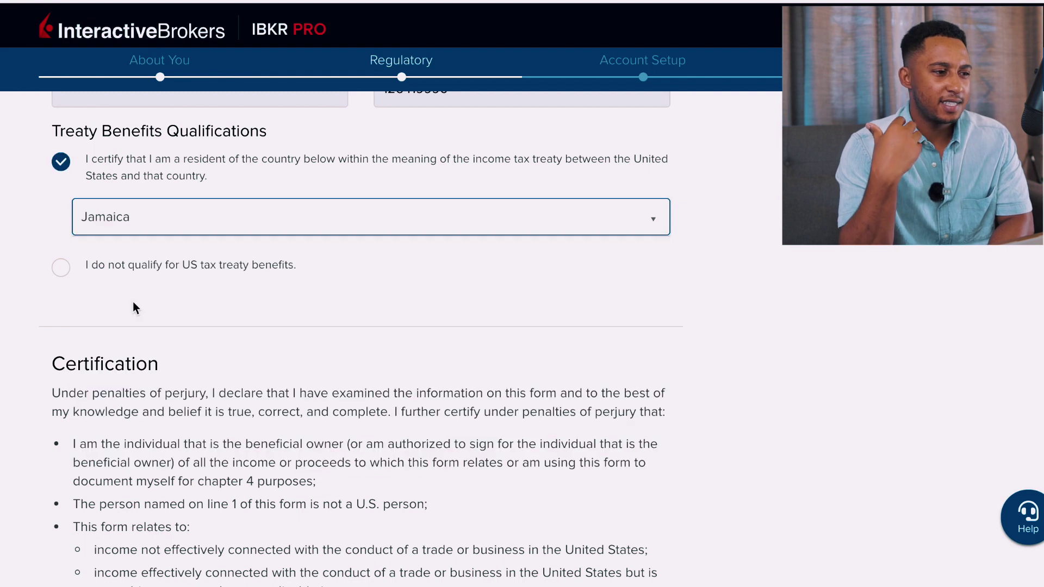
{"action": "left_click", "coordinate": [152, 229]}
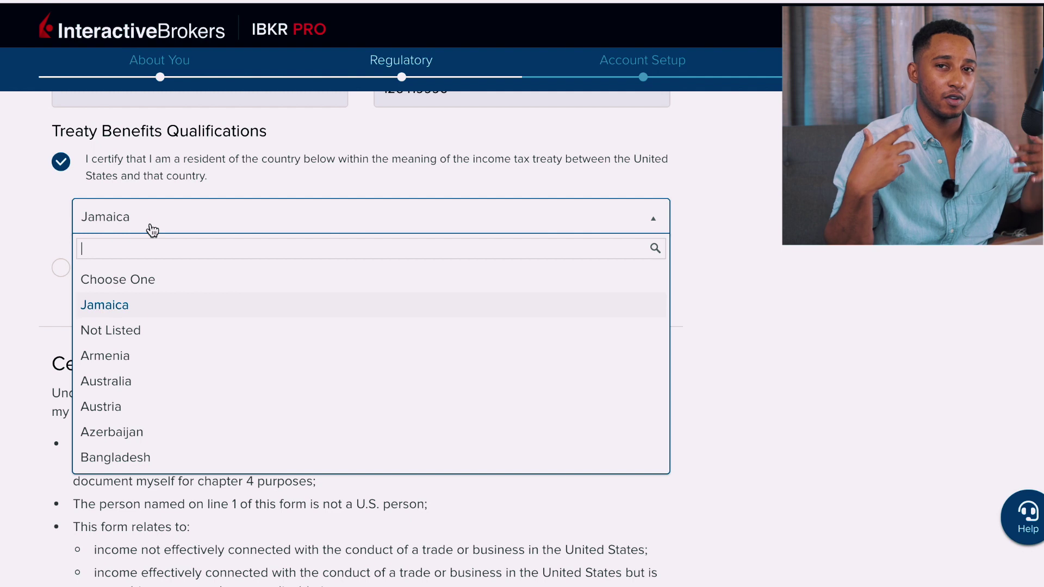
Step: Scroll down through the W-8BEN Certification text
{"action": "scroll", "coordinate": [183, 248], "scroll_direction": "down", "scroll_amount": 5}
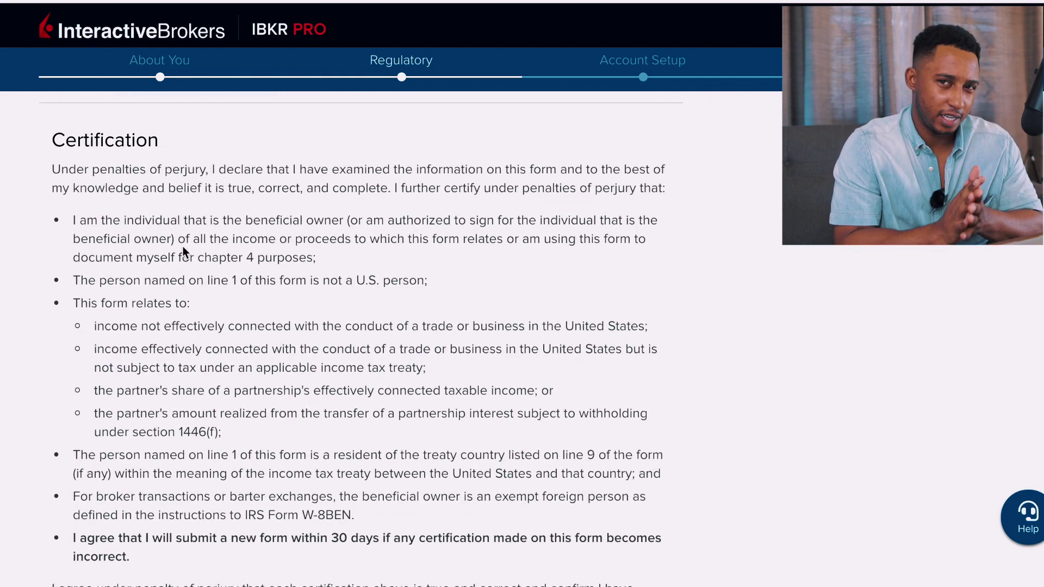
{"action": "scroll", "coordinate": [182, 248], "scroll_direction": "down", "scroll_amount": 1}
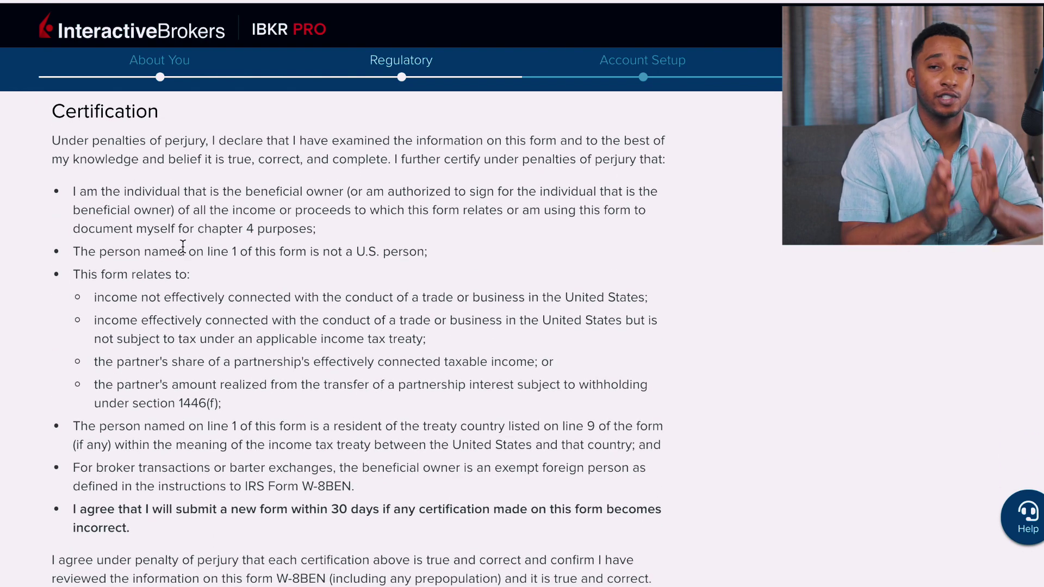
{"action": "scroll", "coordinate": [183, 246], "scroll_direction": "down", "scroll_amount": 5}
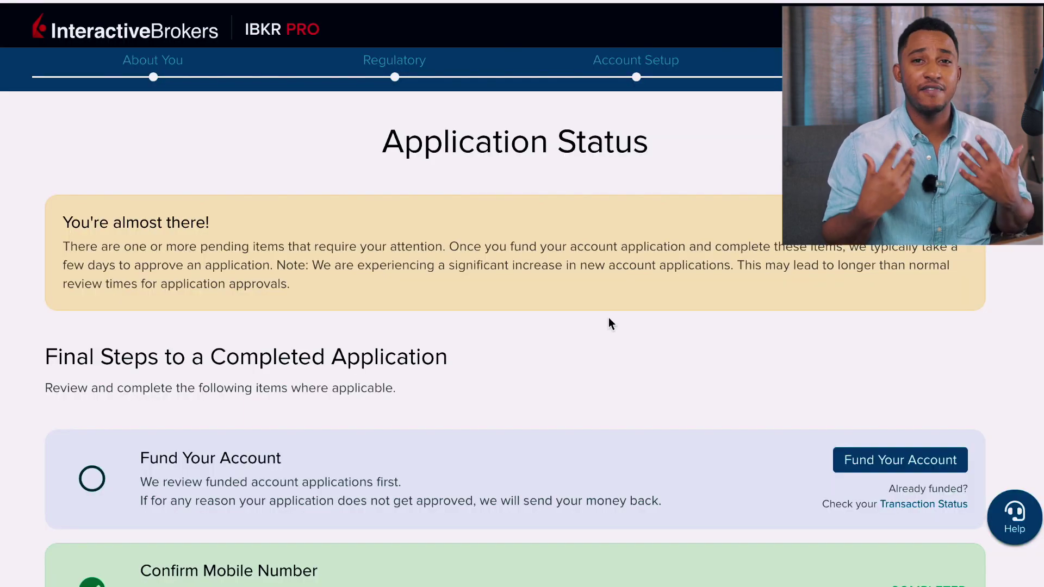
{"action": "scroll", "coordinate": [609, 318], "scroll_direction": "down", "scroll_amount": 4}
{"action": "scroll", "coordinate": [609, 317], "scroll_direction": "down", "scroll_amount": 3}
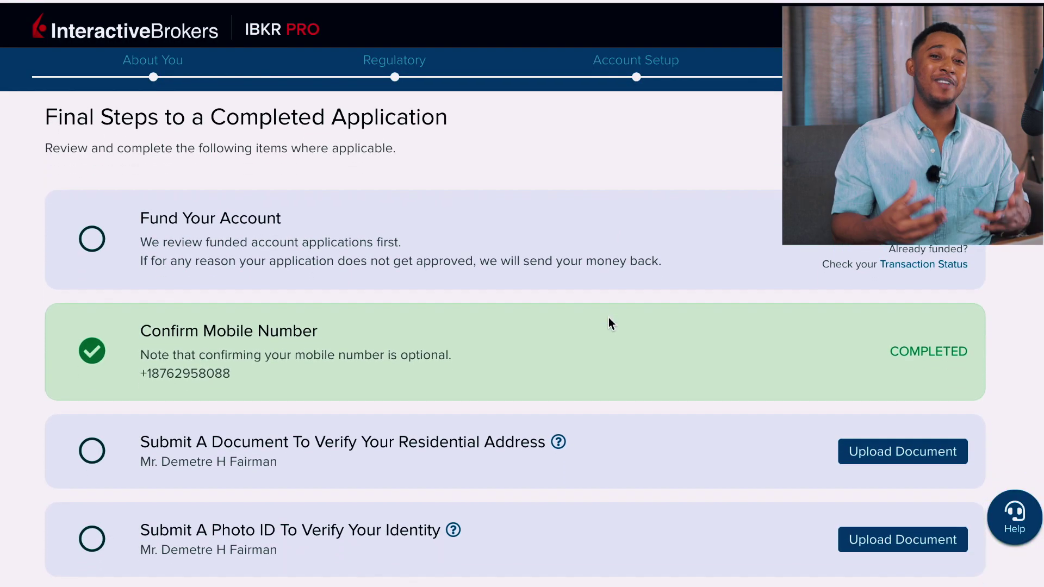
{"action": "scroll", "coordinate": [609, 317], "scroll_direction": "up", "scroll_amount": 5}
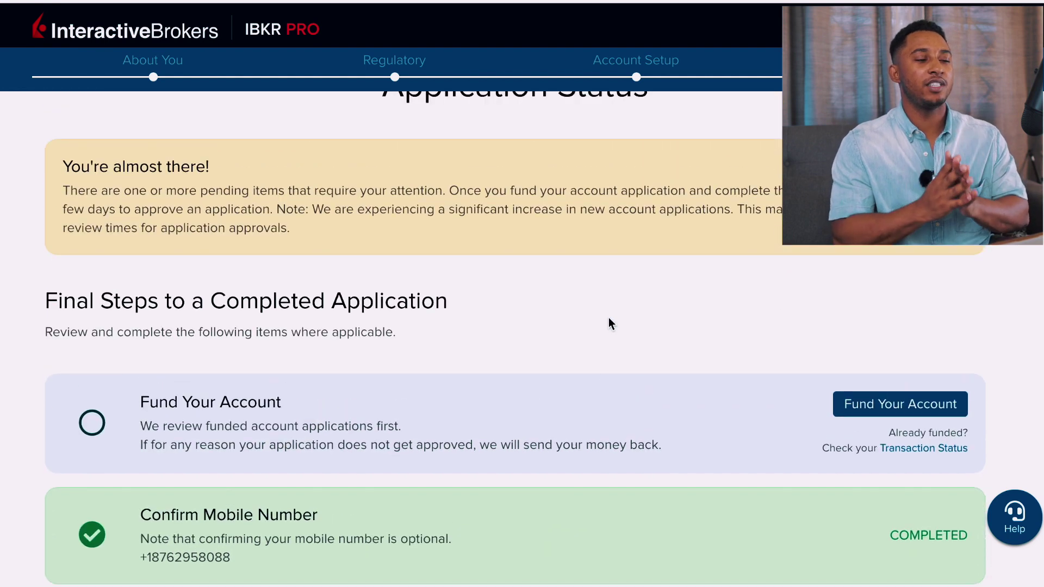
{"action": "scroll", "coordinate": [608, 317], "scroll_direction": "down", "scroll_amount": 1}
{"action": "scroll", "coordinate": [609, 318], "scroll_direction": "down", "scroll_amount": 1}
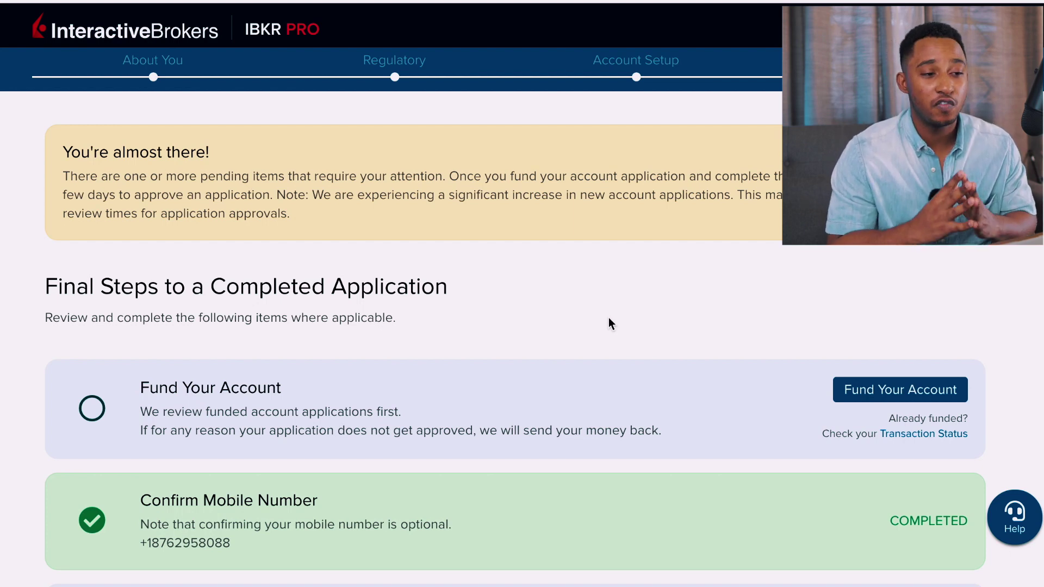
{"action": "scroll", "coordinate": [609, 319], "scroll_direction": "down", "scroll_amount": 1}
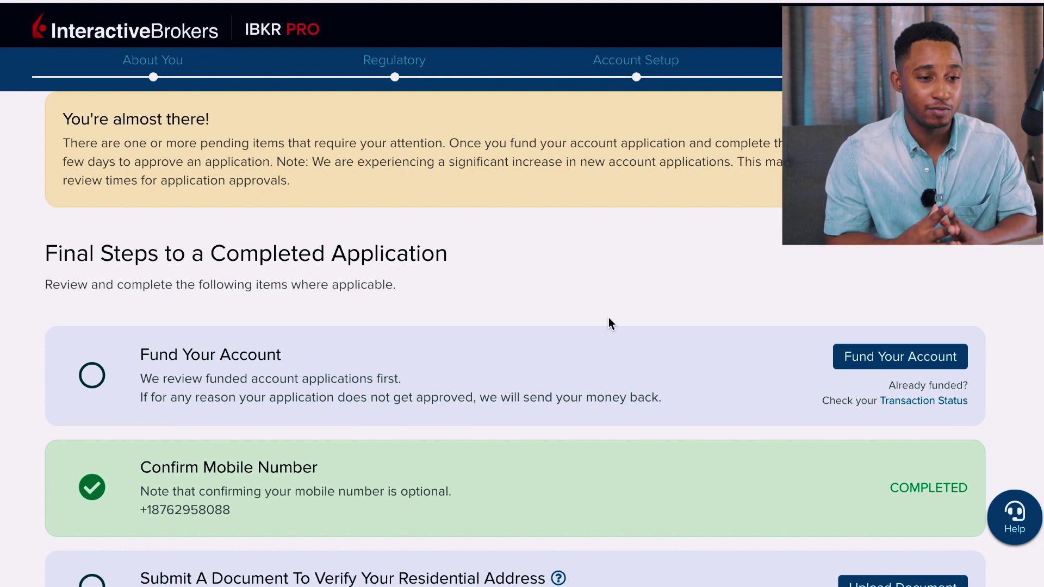
{"action": "scroll", "coordinate": [609, 318], "scroll_direction": "up", "scroll_amount": 2}
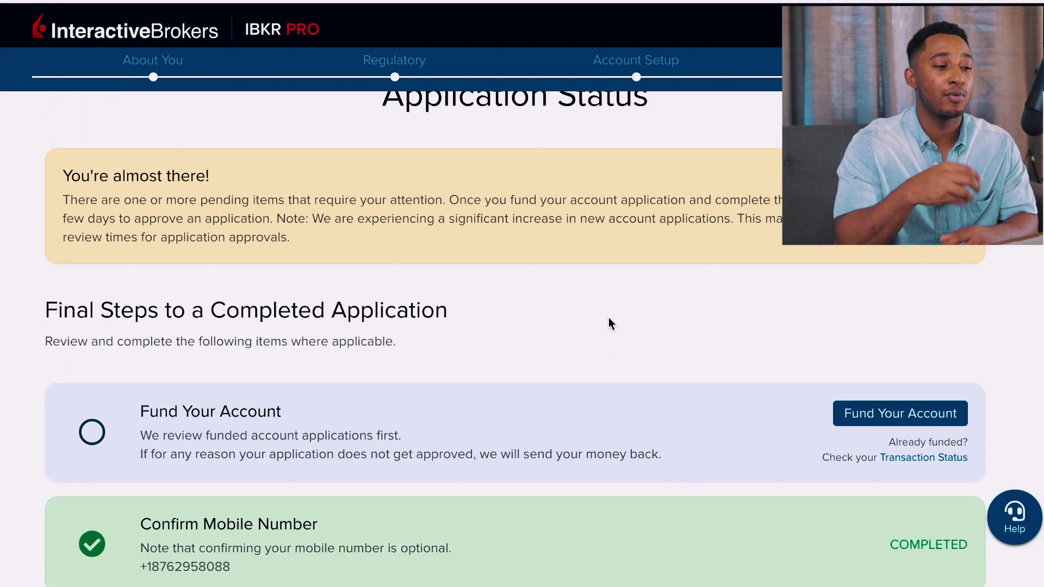
{"action": "scroll", "coordinate": [608, 317], "scroll_direction": "up", "scroll_amount": 1}
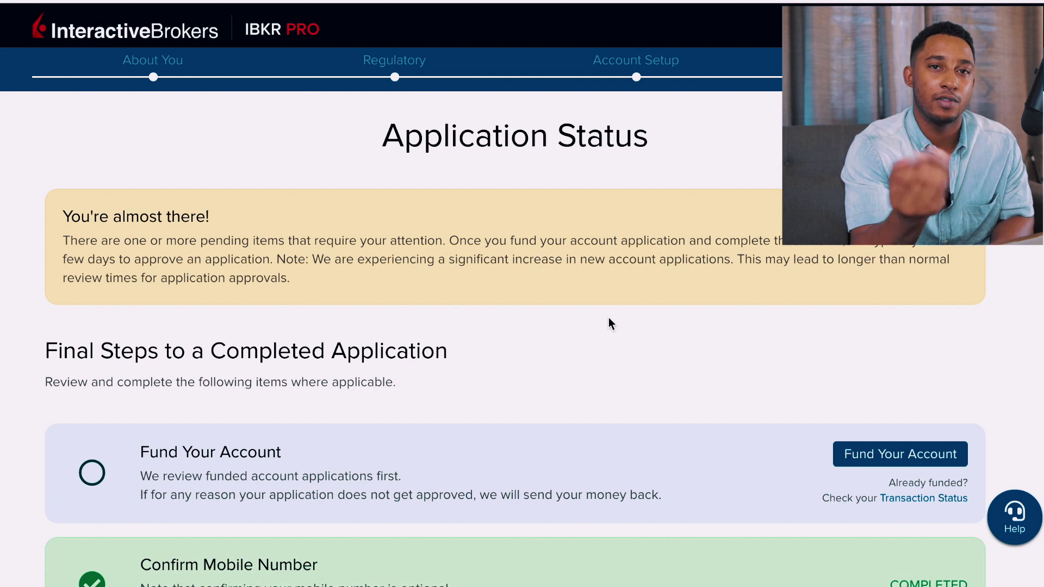
{"action": "scroll", "coordinate": [537, 337], "scroll_direction": "down", "scroll_amount": 3}
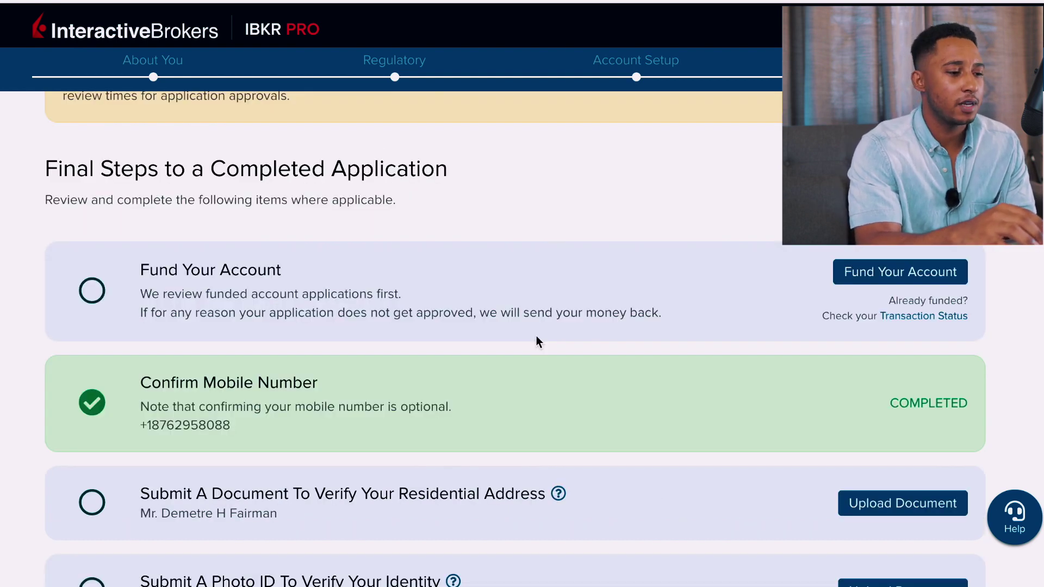
{"action": "scroll", "coordinate": [537, 336], "scroll_direction": "down", "scroll_amount": 3}
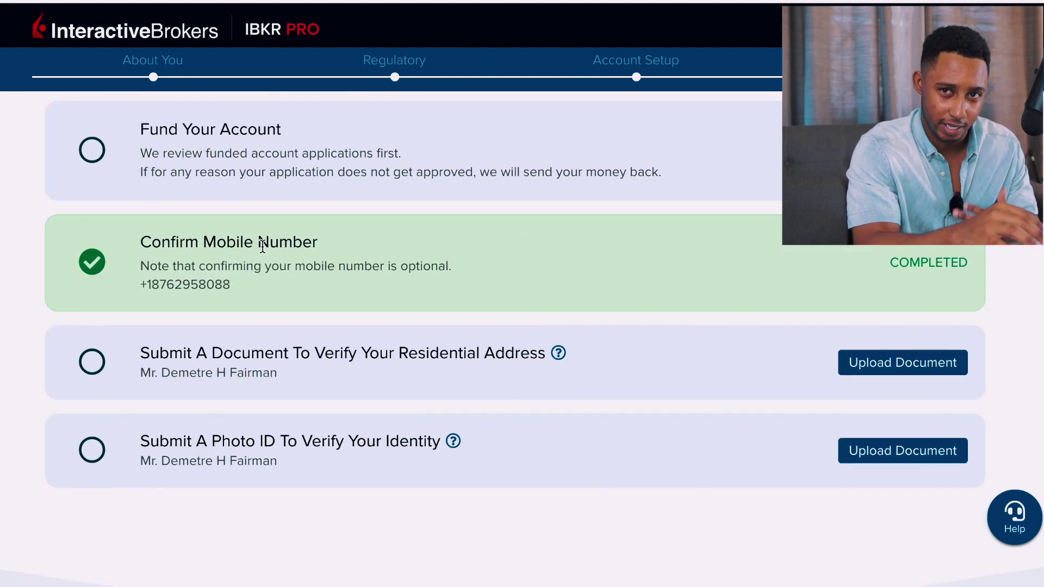
{"action": "scroll", "coordinate": [338, 258], "scroll_direction": "down", "scroll_amount": 1}
{"action": "scroll", "coordinate": [329, 264], "scroll_direction": "down", "scroll_amount": 1}
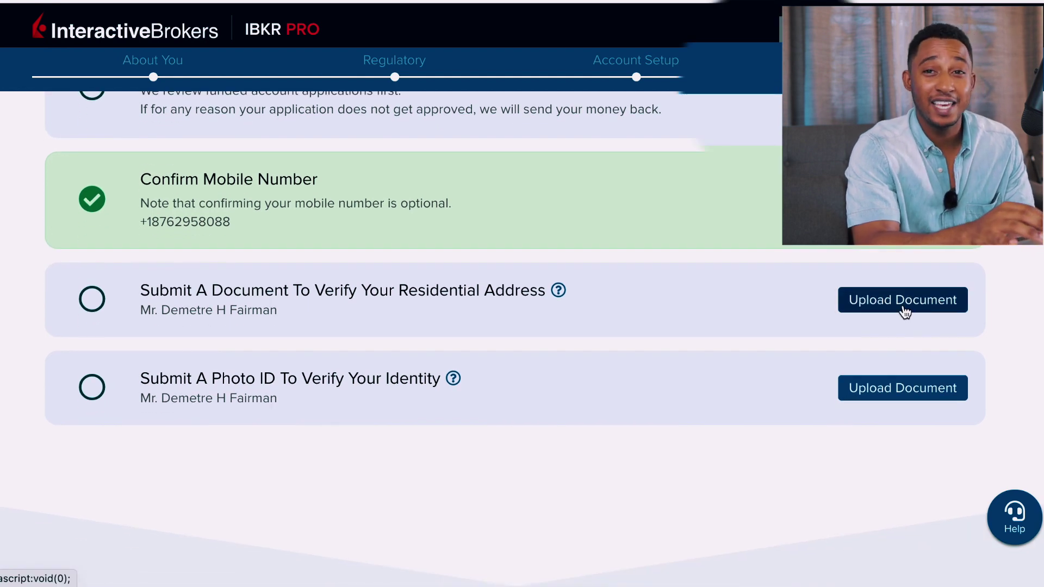
Step: Upload a Bank Statement as proof of residential address, with a comment beginning 'This is a'
{"action": "left_click", "coordinate": [904, 312]}
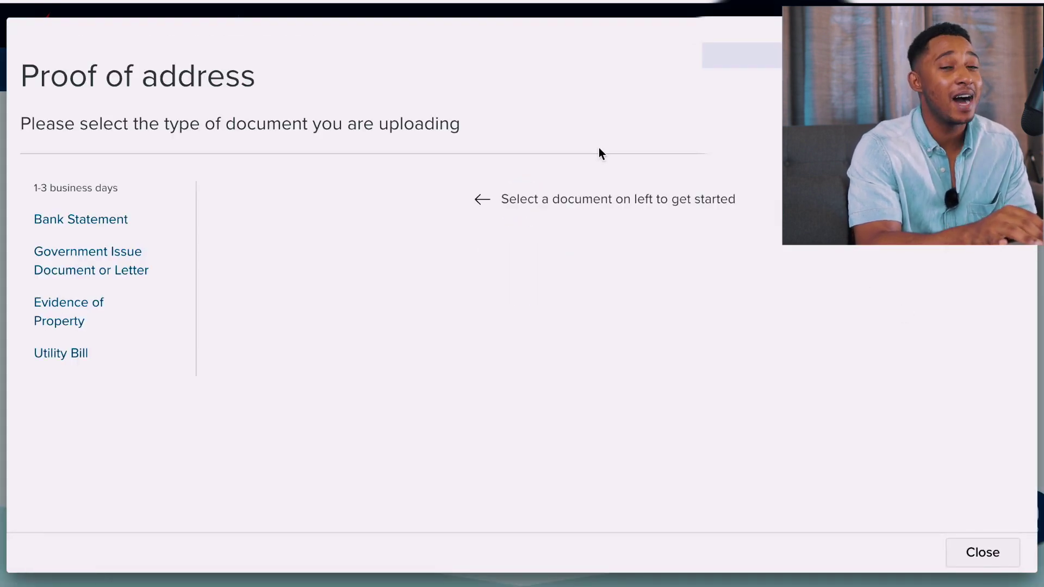
{"action": "left_click", "coordinate": [130, 221]}
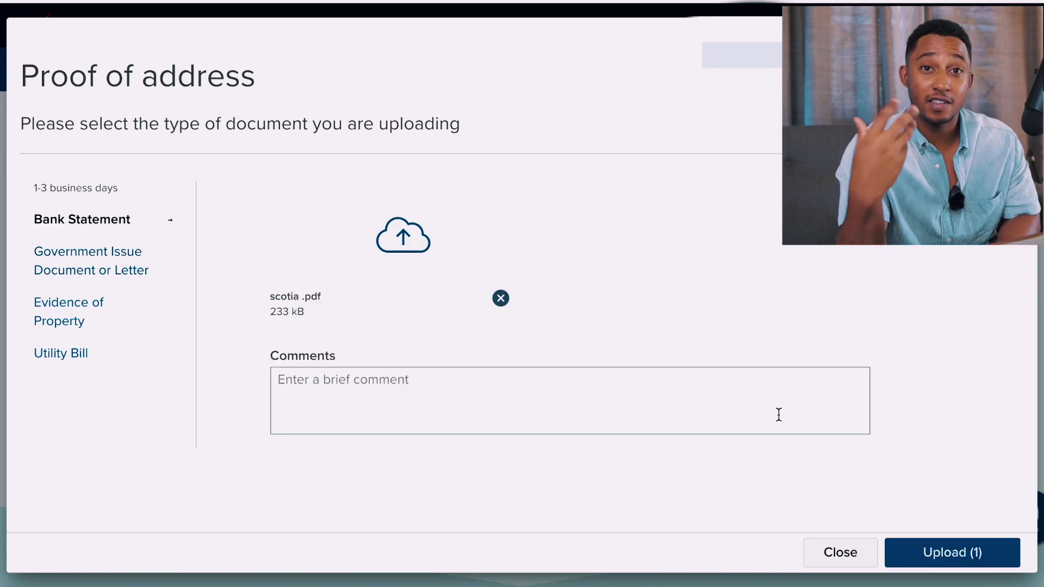
{"action": "left_click", "coordinate": [779, 414]}
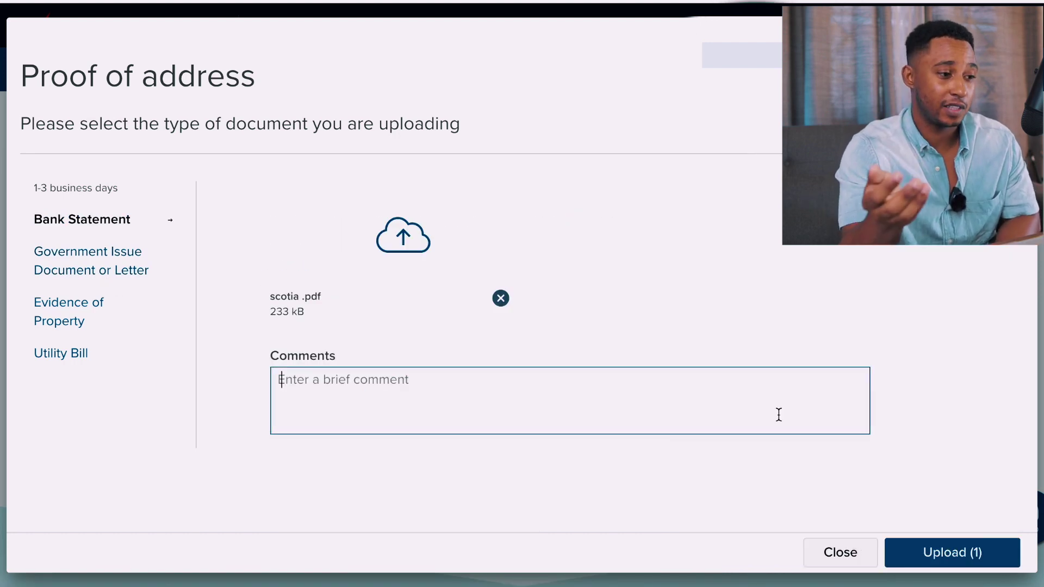
{"action": "type", "text": "This "}
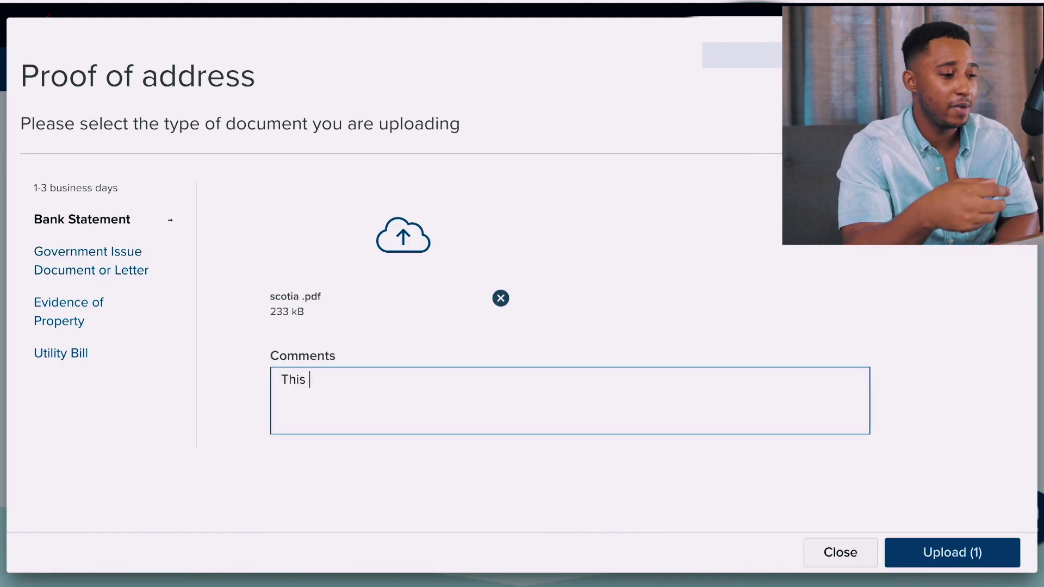
{"action": "type", "text": "is "}
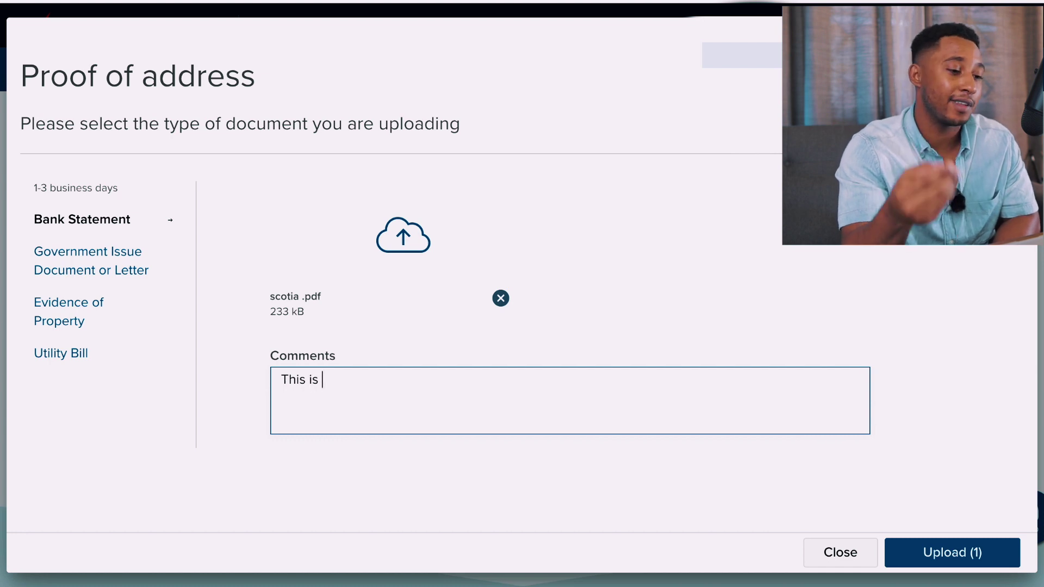
{"action": "type", "text": "a"}
{"action": "left_click", "coordinate": [953, 552]}
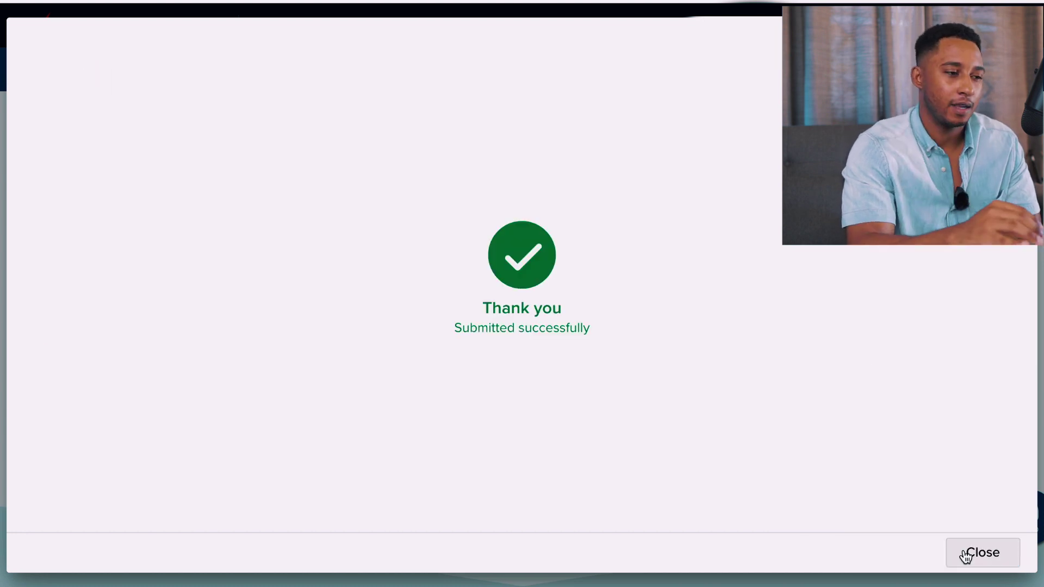
{"action": "left_click", "coordinate": [966, 553]}
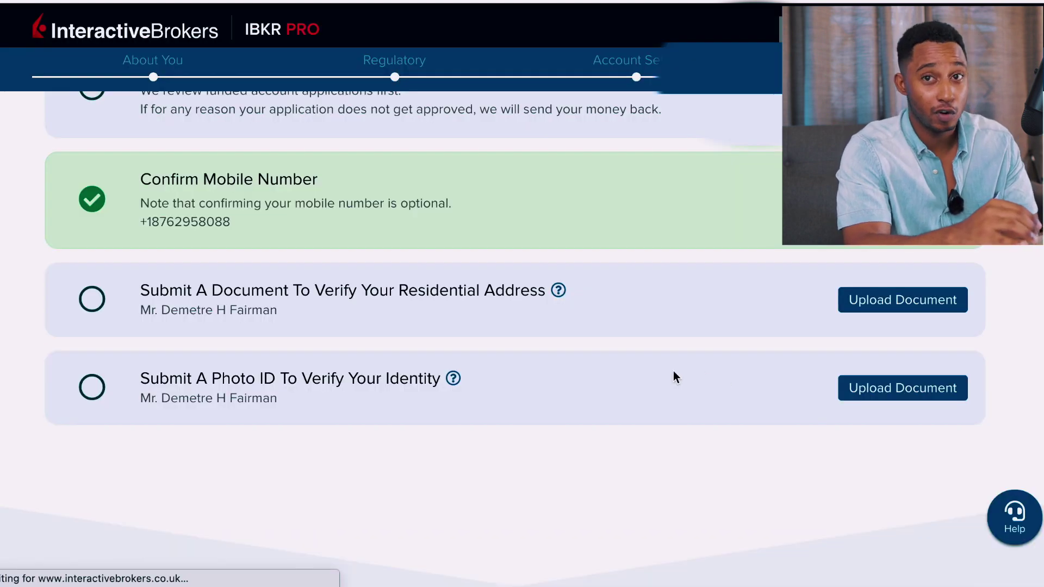
{"action": "left_click", "coordinate": [854, 375]}
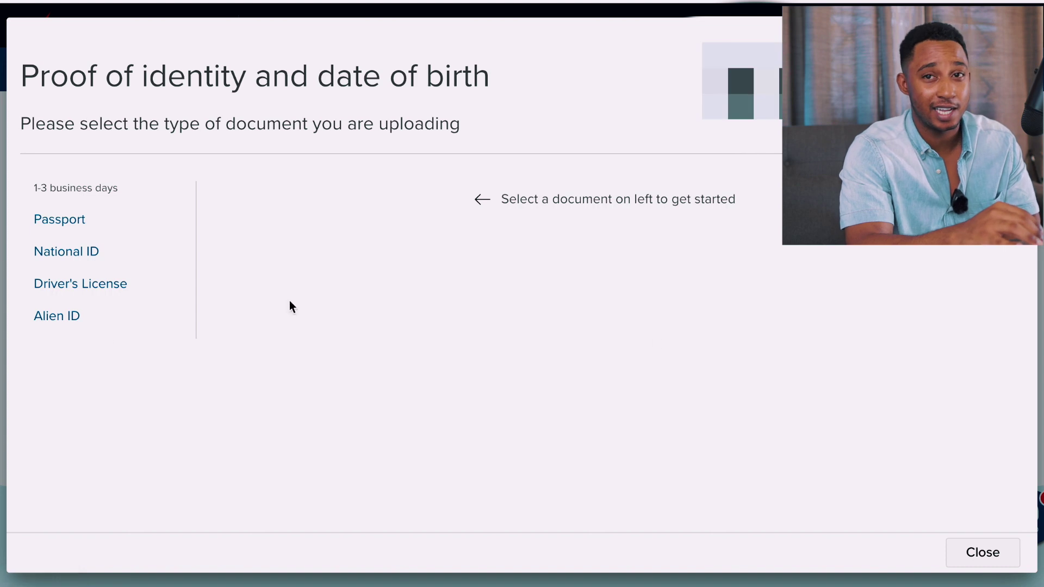
Step: Upload the Driver's License images as photo ID, leaving the application pending approval
{"action": "left_click", "coordinate": [112, 297]}
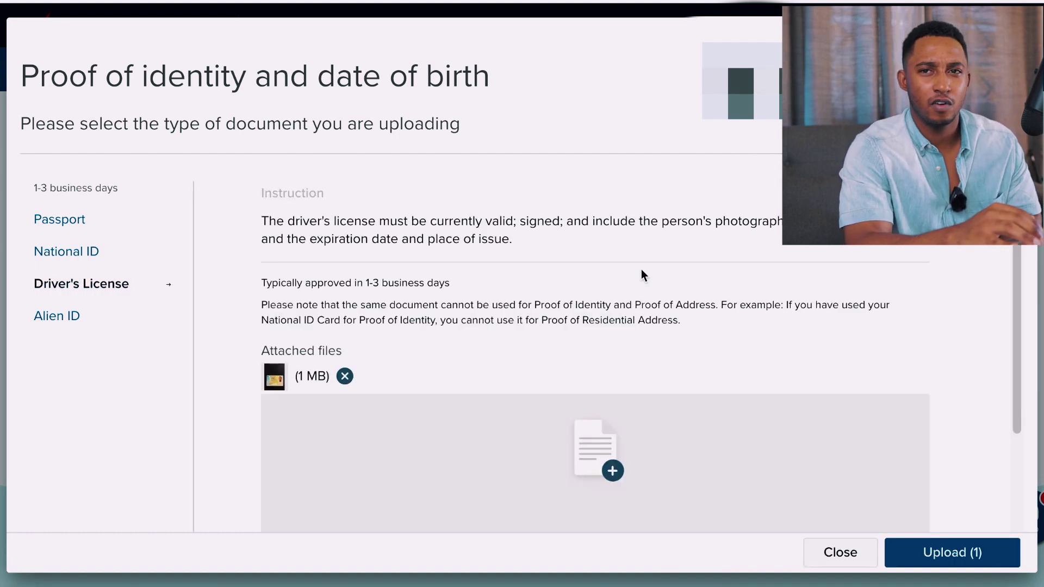
{"action": "scroll", "coordinate": [640, 272], "scroll_direction": "down", "scroll_amount": 4}
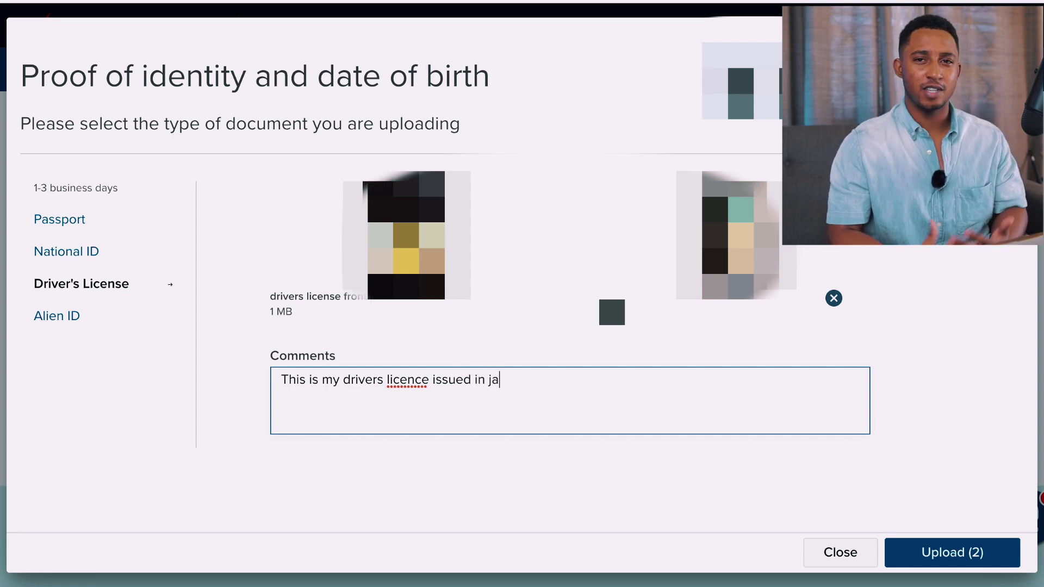
{"action": "left_click", "coordinate": [938, 560]}
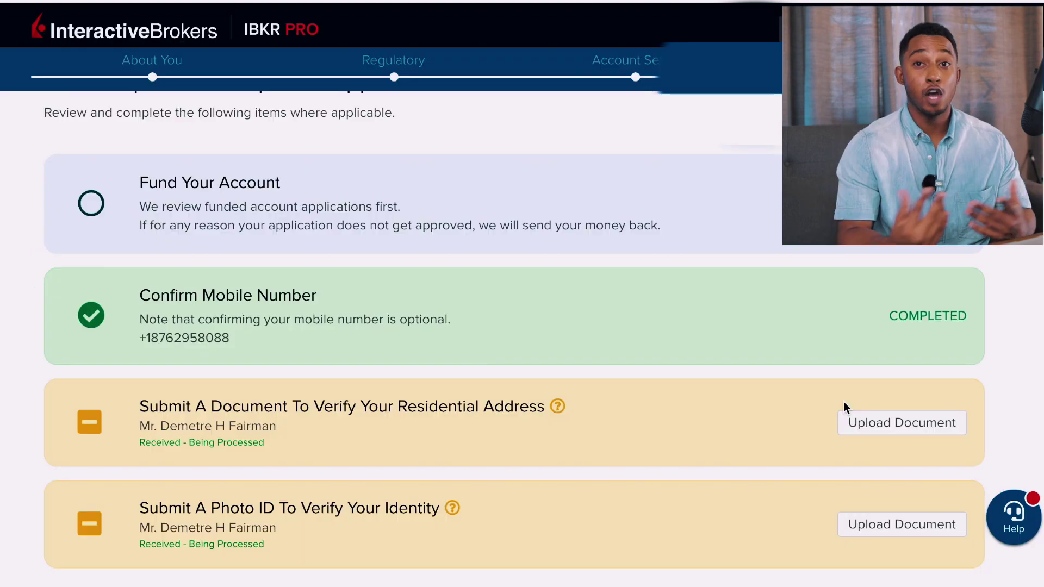
{"action": "scroll", "coordinate": [843, 402], "scroll_direction": "up", "scroll_amount": 4}
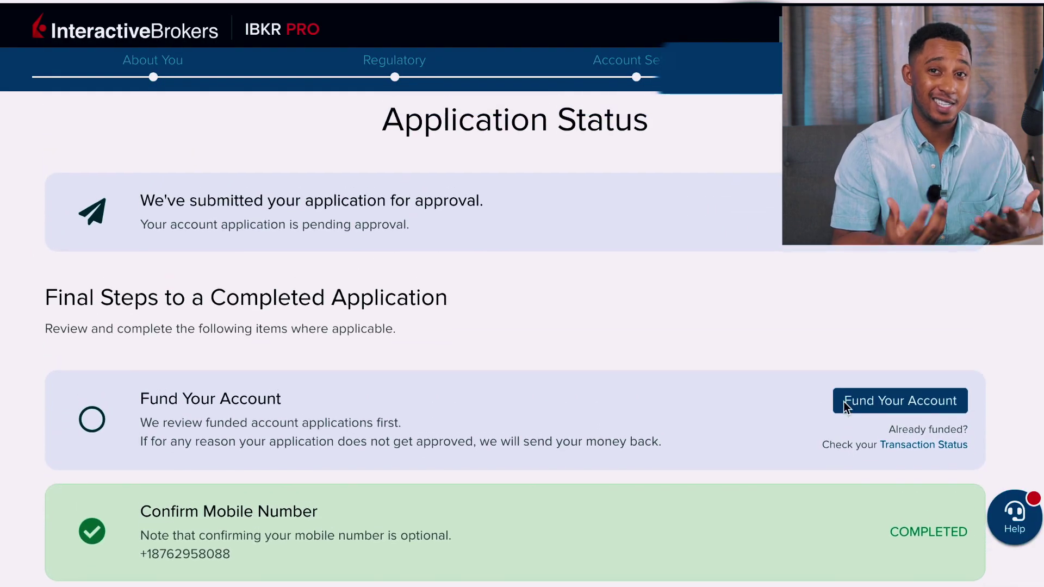
{"action": "scroll", "coordinate": [824, 343], "scroll_direction": "down", "scroll_amount": 5}
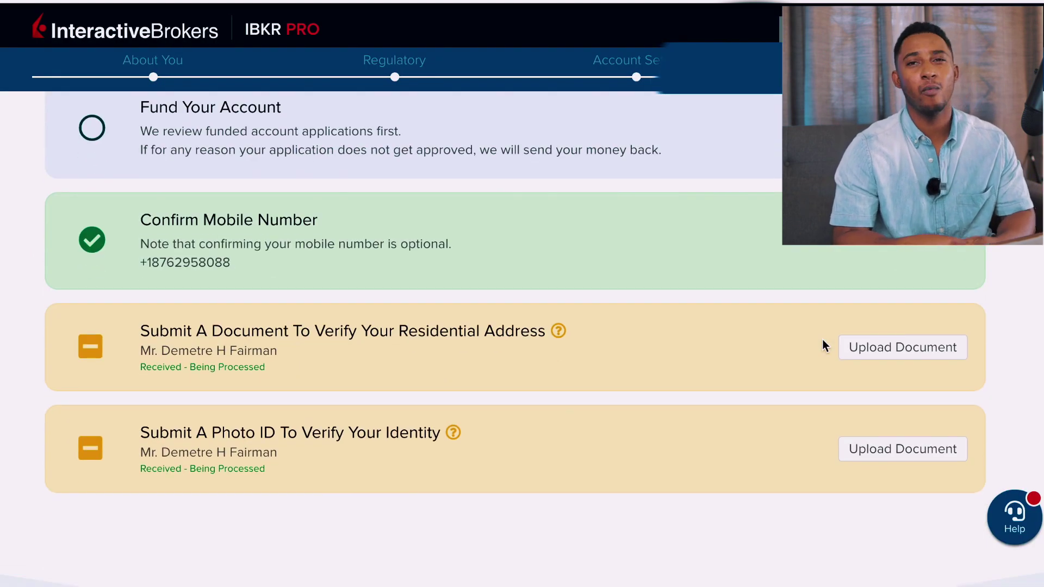
{"action": "scroll", "coordinate": [823, 340], "scroll_direction": "up", "scroll_amount": 5}
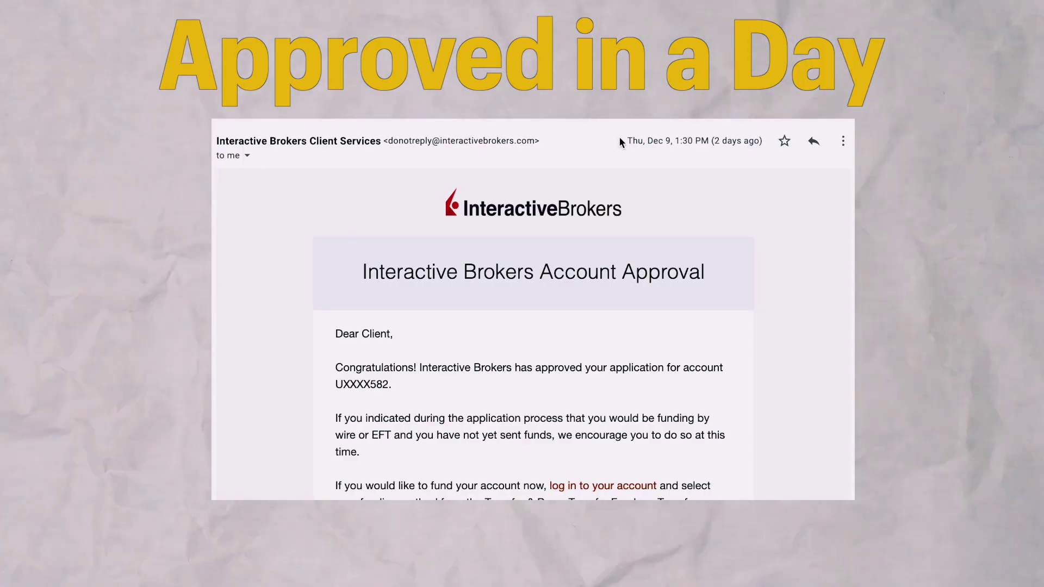
{"action": "left_click_drag", "start_coordinate": [625, 141], "coordinate": [771, 145]}
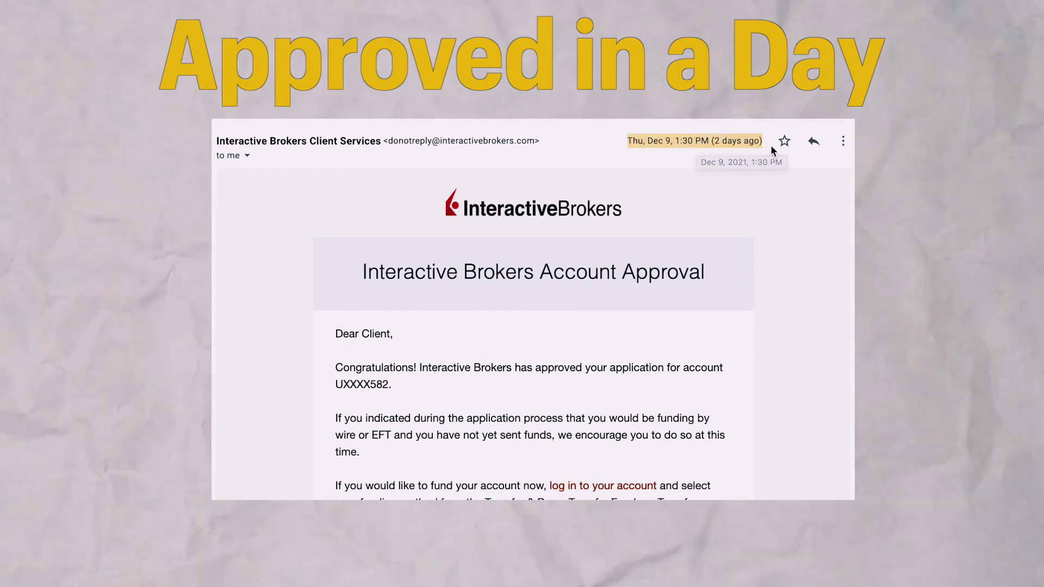
{"action": "left_click", "coordinate": [781, 182]}
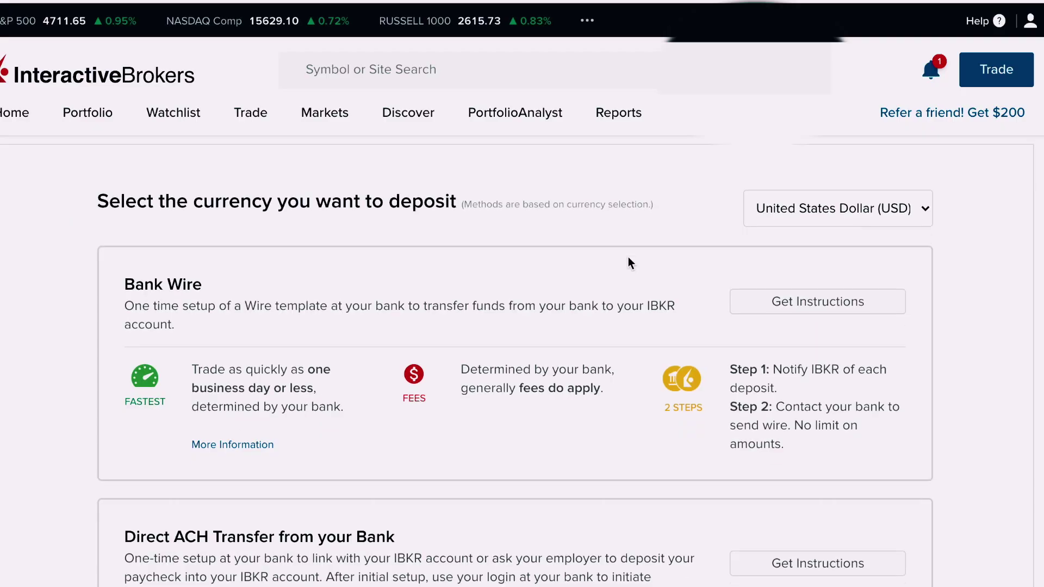
{"action": "scroll", "coordinate": [629, 261], "scroll_direction": "down", "scroll_amount": 2}
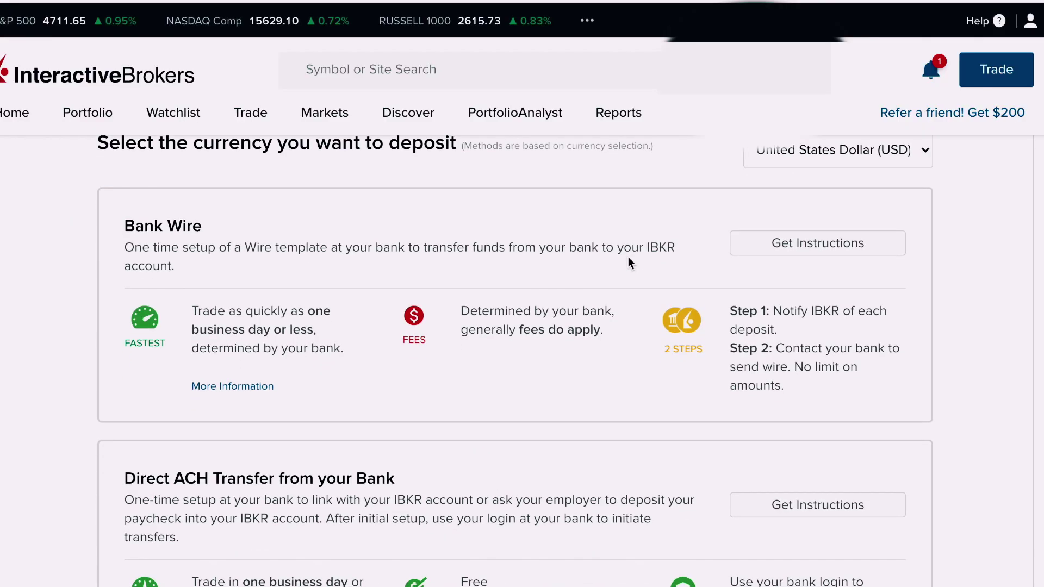
{"action": "scroll", "coordinate": [629, 261], "scroll_direction": "down", "scroll_amount": 1}
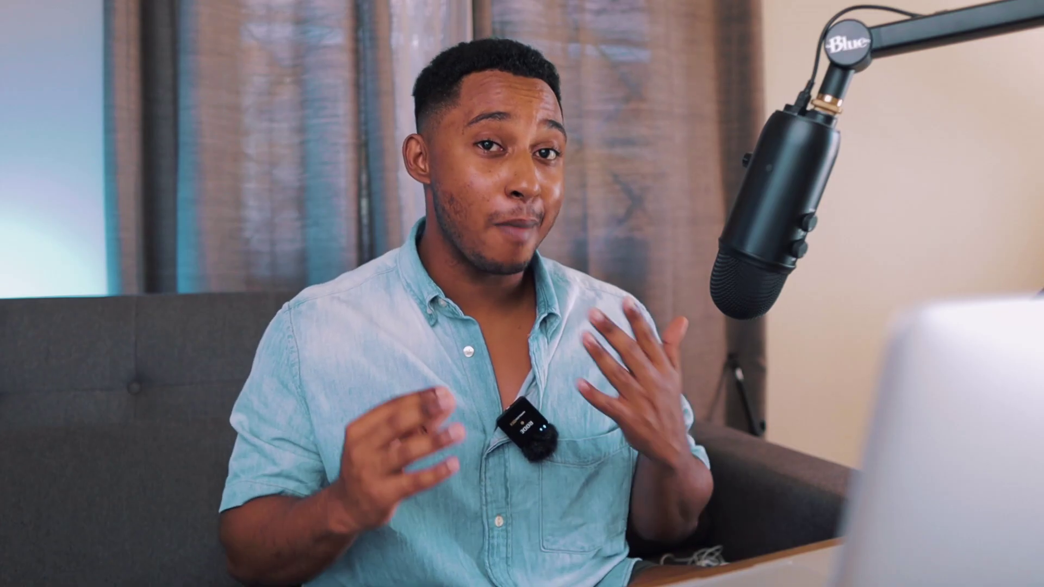